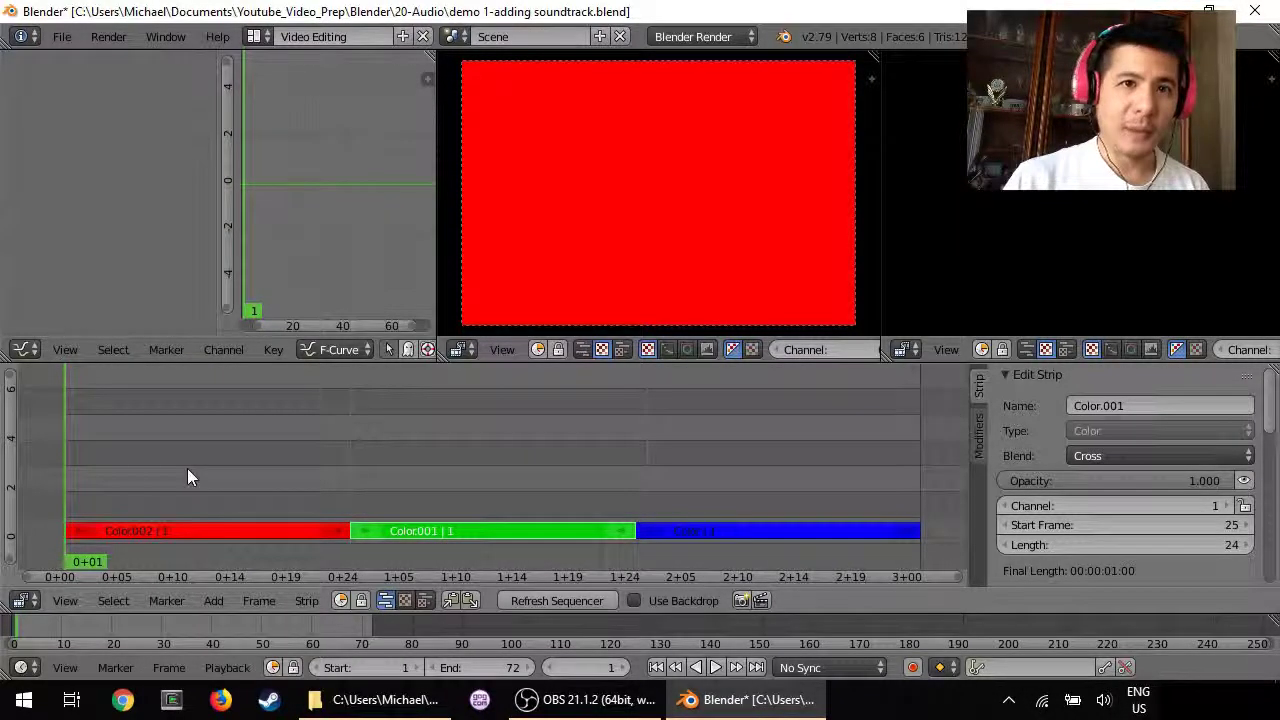
Step: Add bensound-summer.mp3 from Demo Sources as a sound strip starting at frame 1 on channel 2
{"action": "left_click", "coordinate": [214, 601]}
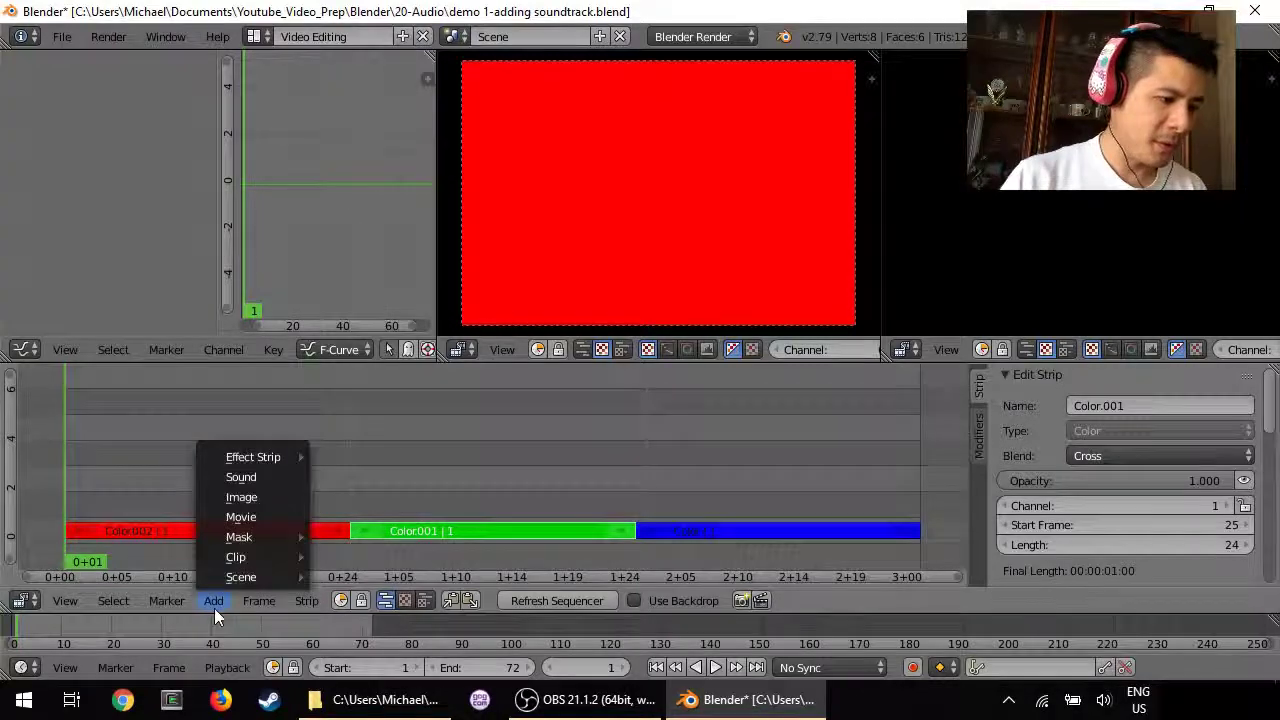
{"action": "left_click", "coordinate": [243, 477]}
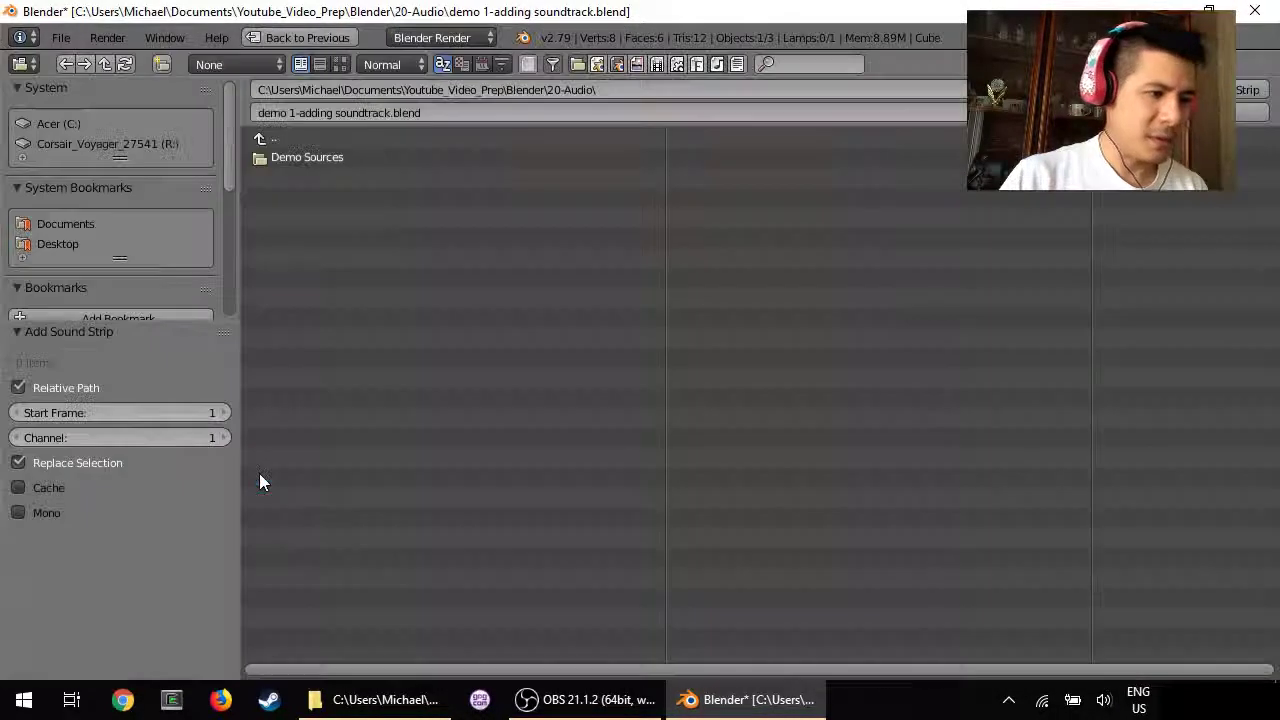
{"action": "left_click", "coordinate": [346, 159]}
{"action": "double_click", "coordinate": [355, 179]}
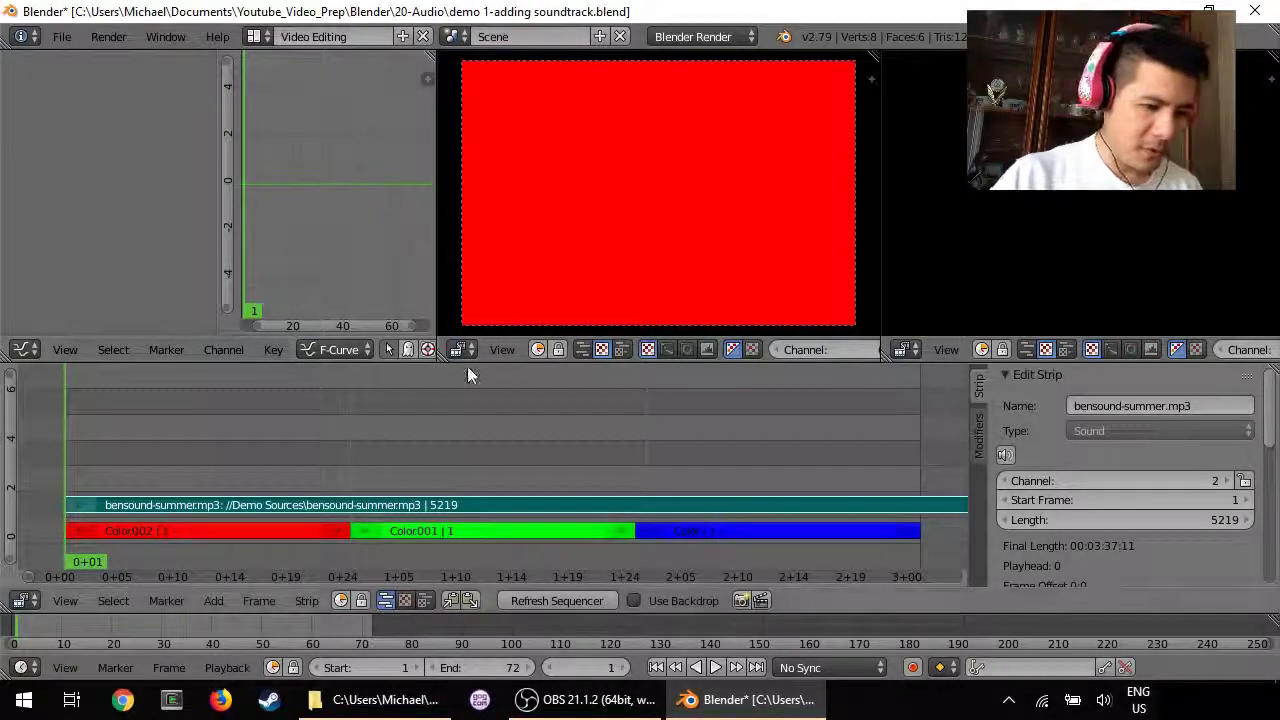
Step: Play the sequence with the bensound-summer.mp3 soundtrack and stop around frame 42
{"action": "left_click", "coordinate": [717, 669]}
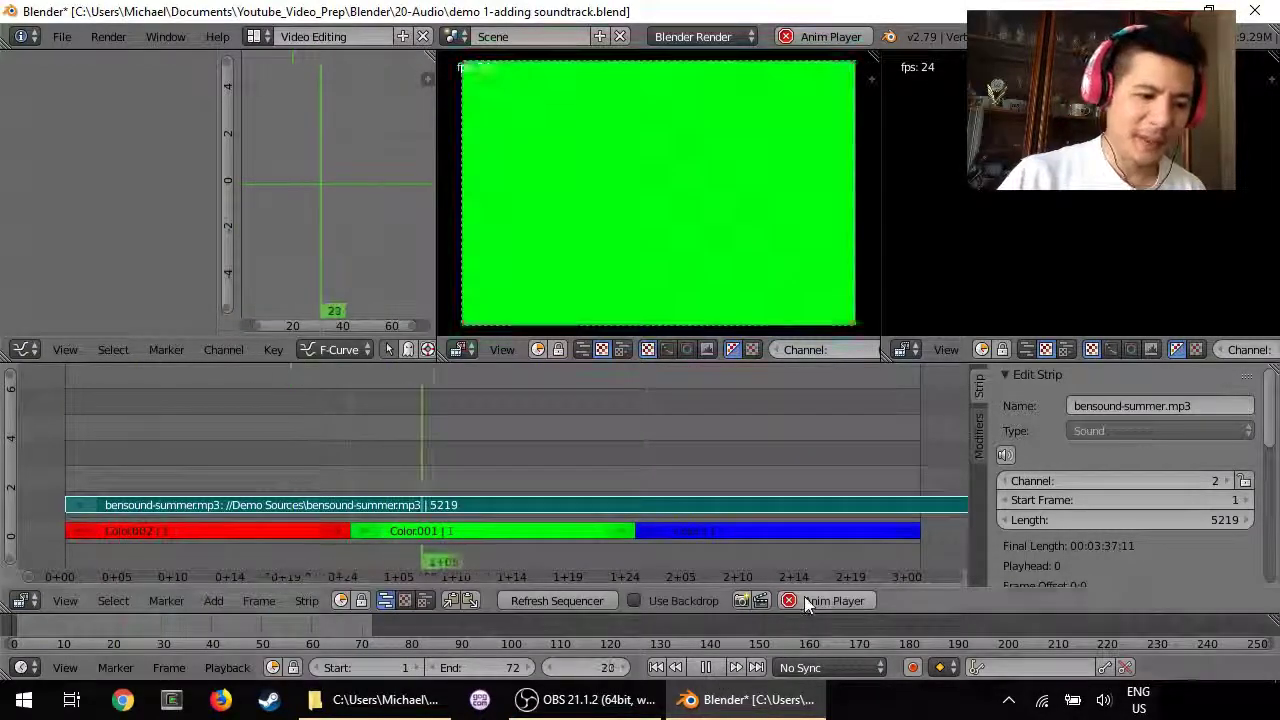
{"action": "left_click", "coordinate": [797, 597]}
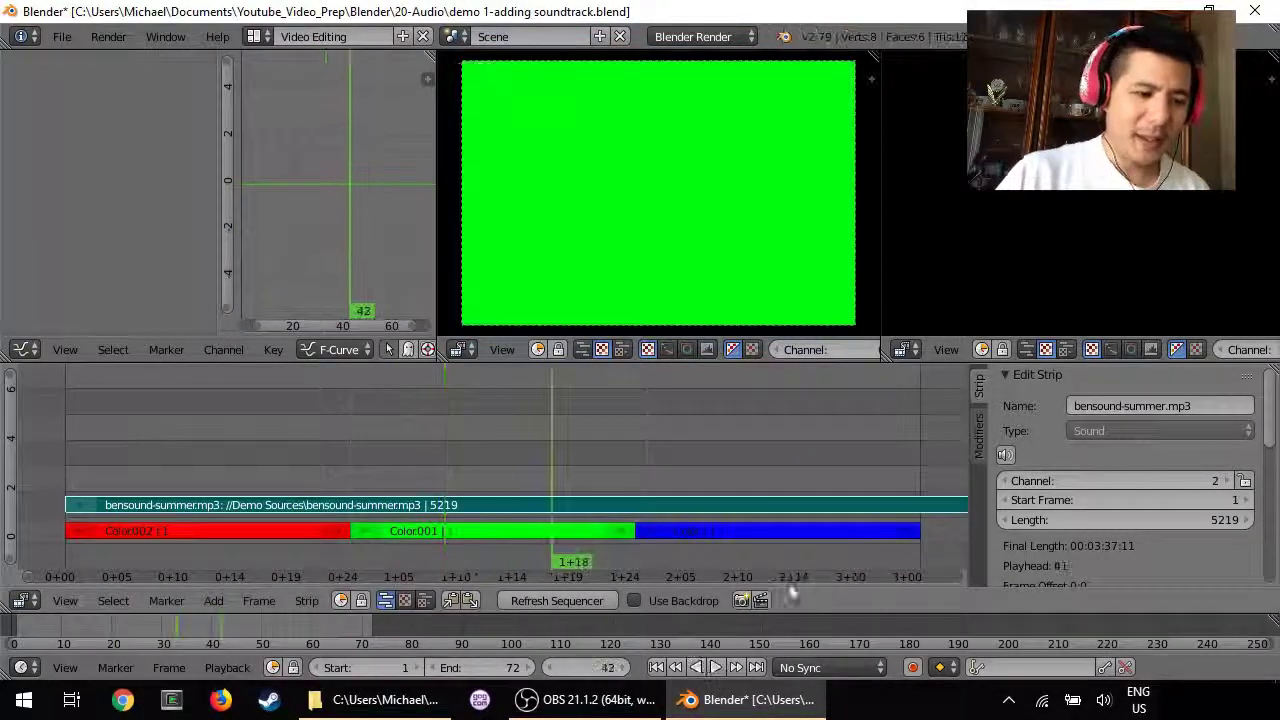
Step: Toggle the soundtrack strip's mute off and on, leaving it unmuted, and scroll down to the Sound panel
{"action": "left_click", "coordinate": [1005, 456]}
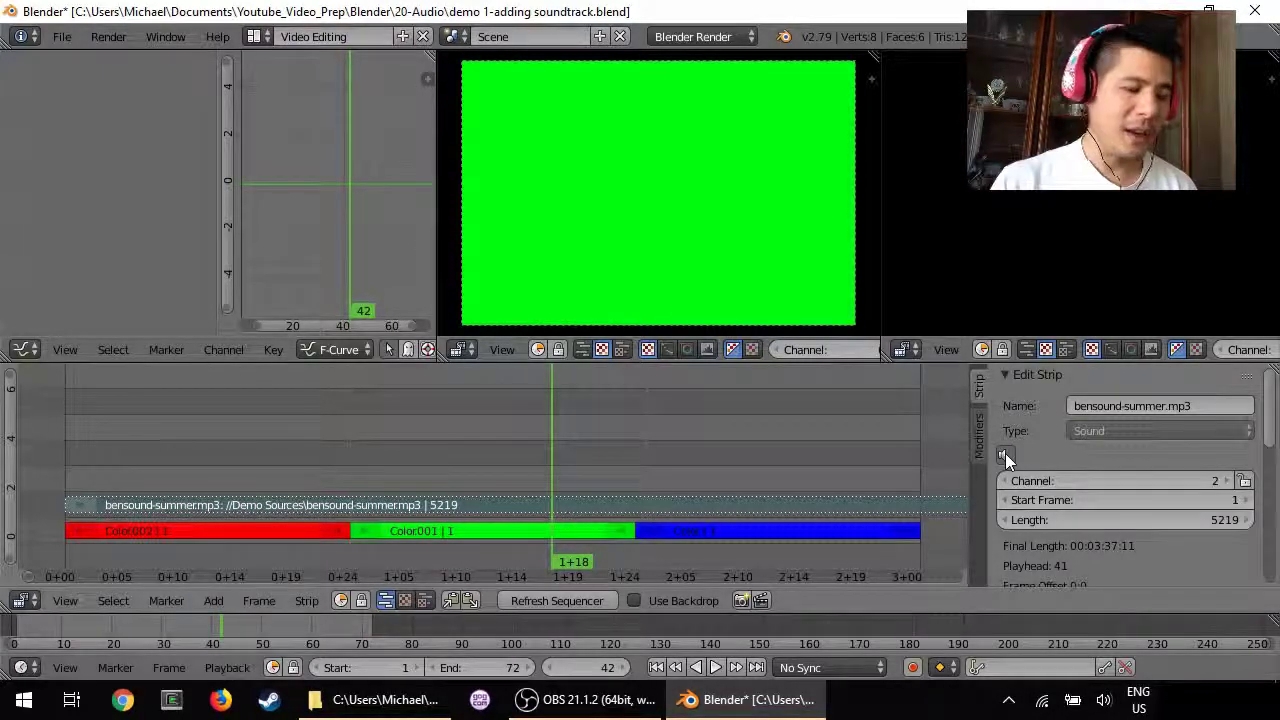
{"action": "left_click", "coordinate": [1005, 453]}
{"action": "left_click", "coordinate": [1005, 453]}
{"action": "left_click", "coordinate": [1005, 452]}
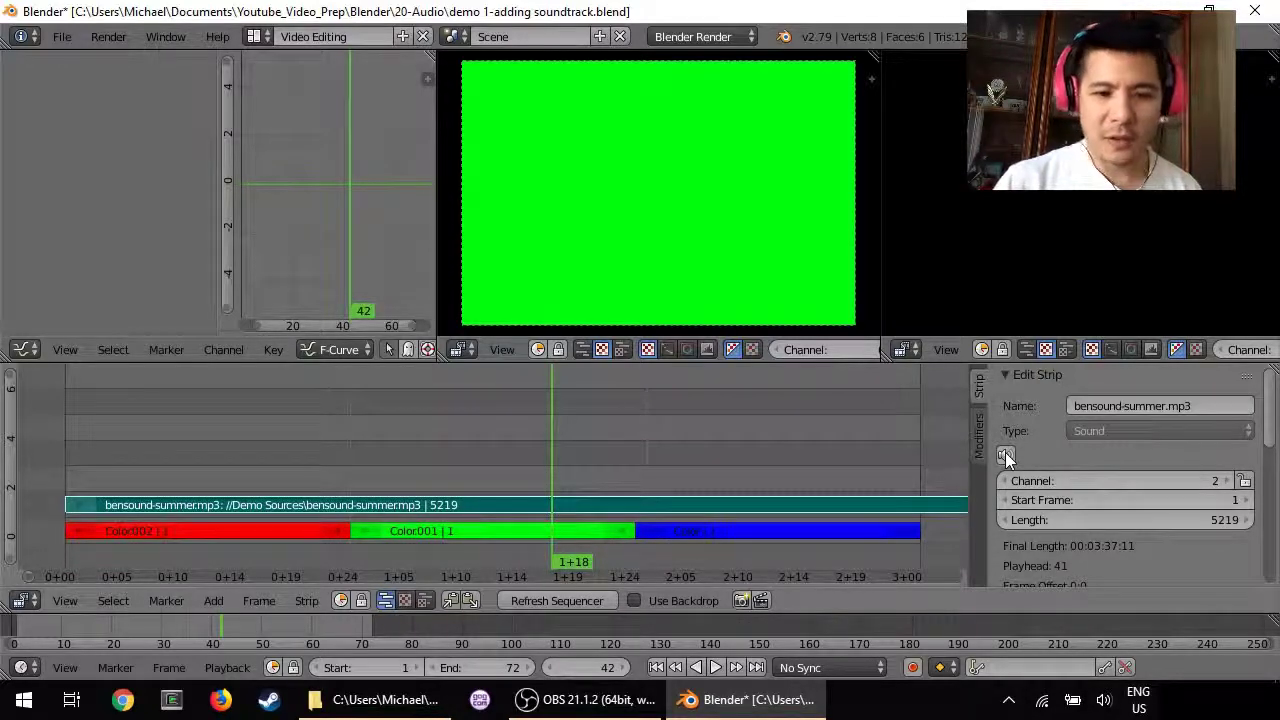
{"action": "scroll", "coordinate": [1095, 458], "scroll_direction": "down", "scroll_amount": 1}
{"action": "scroll", "coordinate": [1095, 458], "scroll_direction": "down", "scroll_amount": 5}
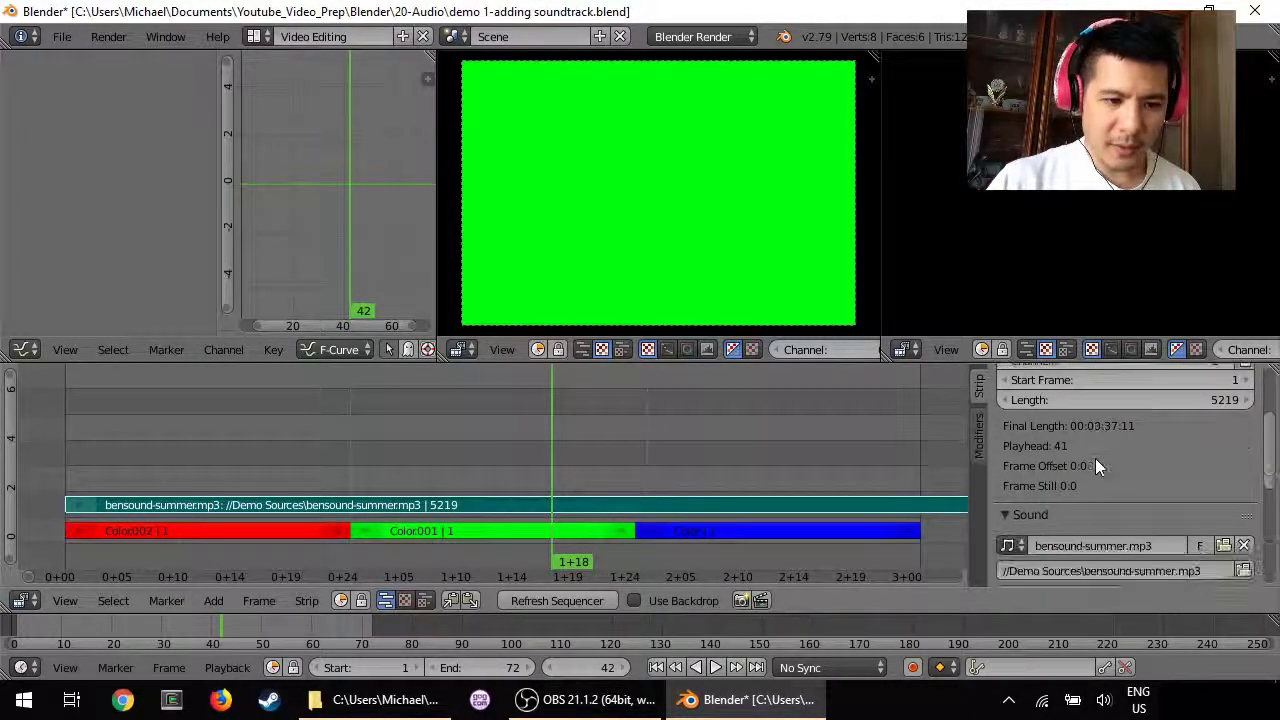
{"action": "scroll", "coordinate": [1096, 458], "scroll_direction": "down", "scroll_amount": 1}
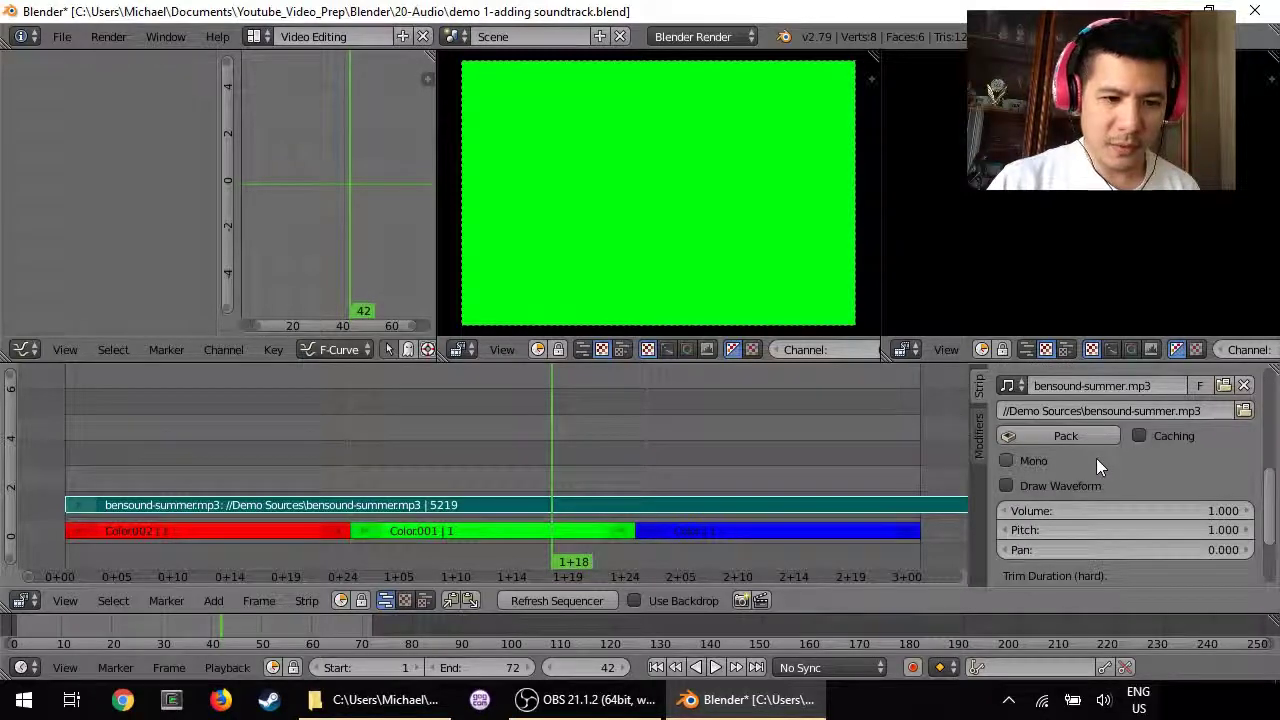
Step: Turn Draw Waveform on for the soundtrack strip, then off again so its name shows
{"action": "left_click", "coordinate": [1006, 485]}
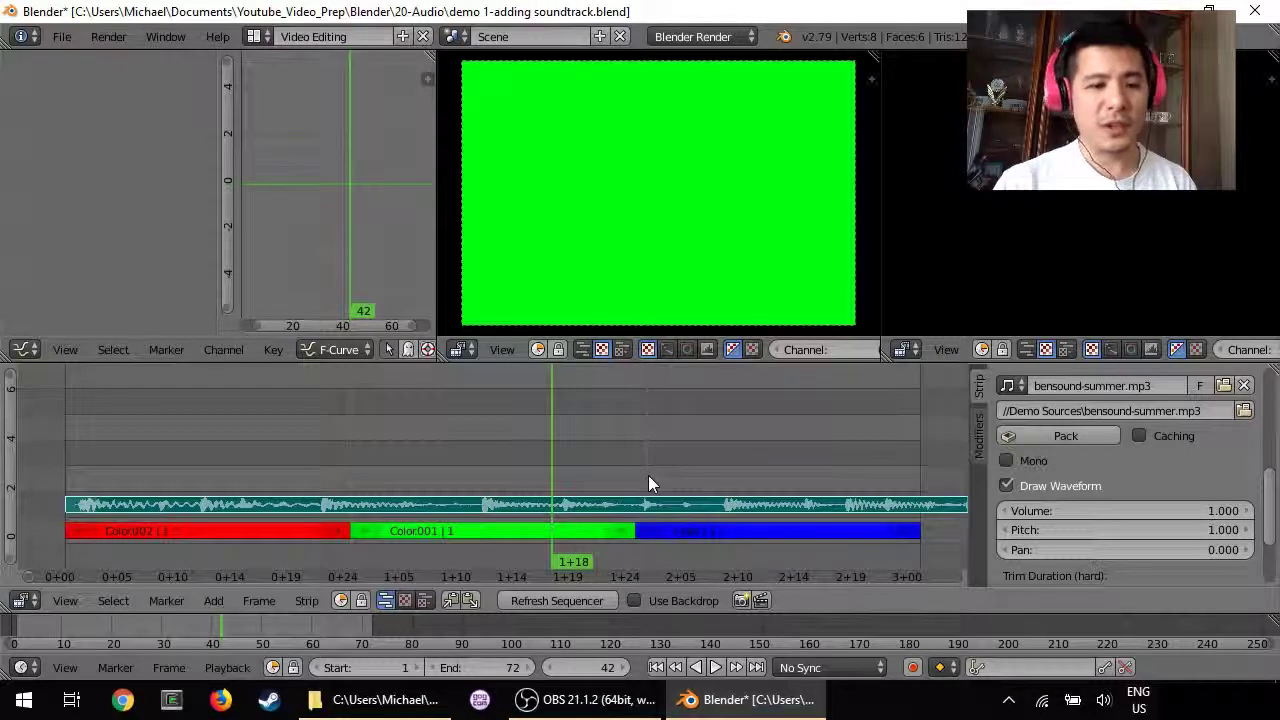
{"action": "left_click", "coordinate": [1007, 486]}
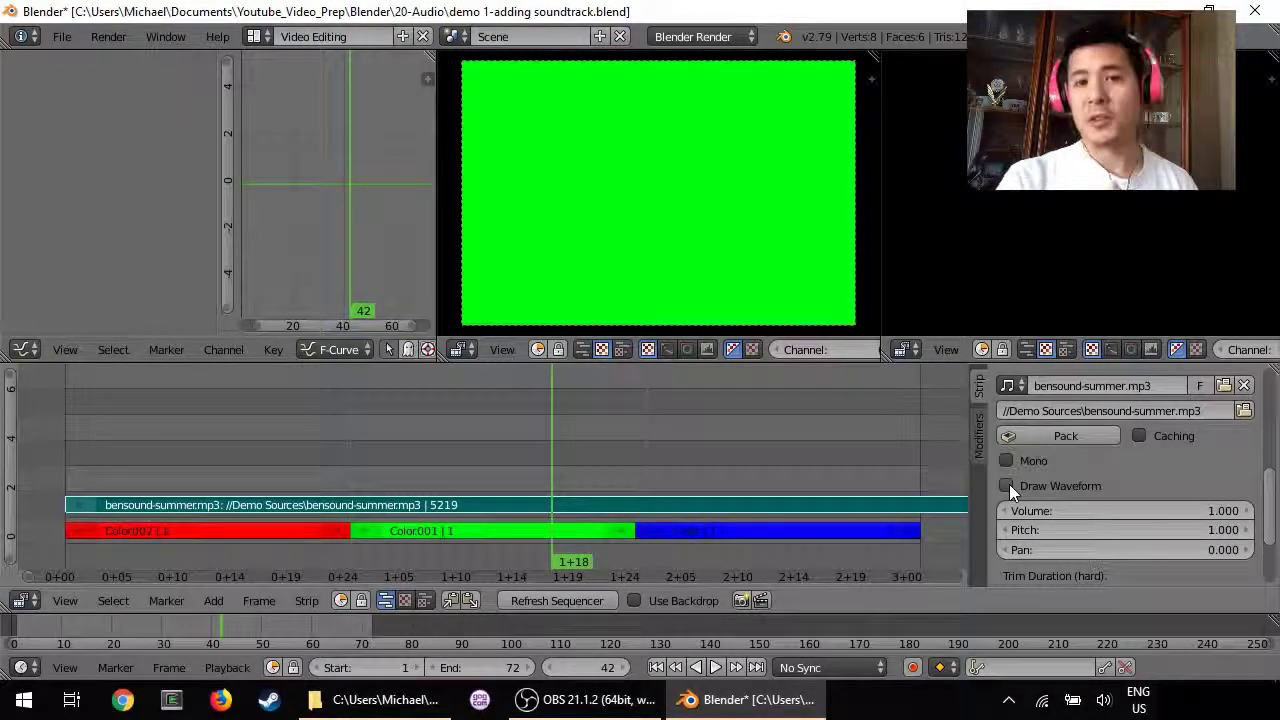
{"action": "scroll", "coordinate": [1009, 484], "scroll_direction": "down", "scroll_amount": 2}
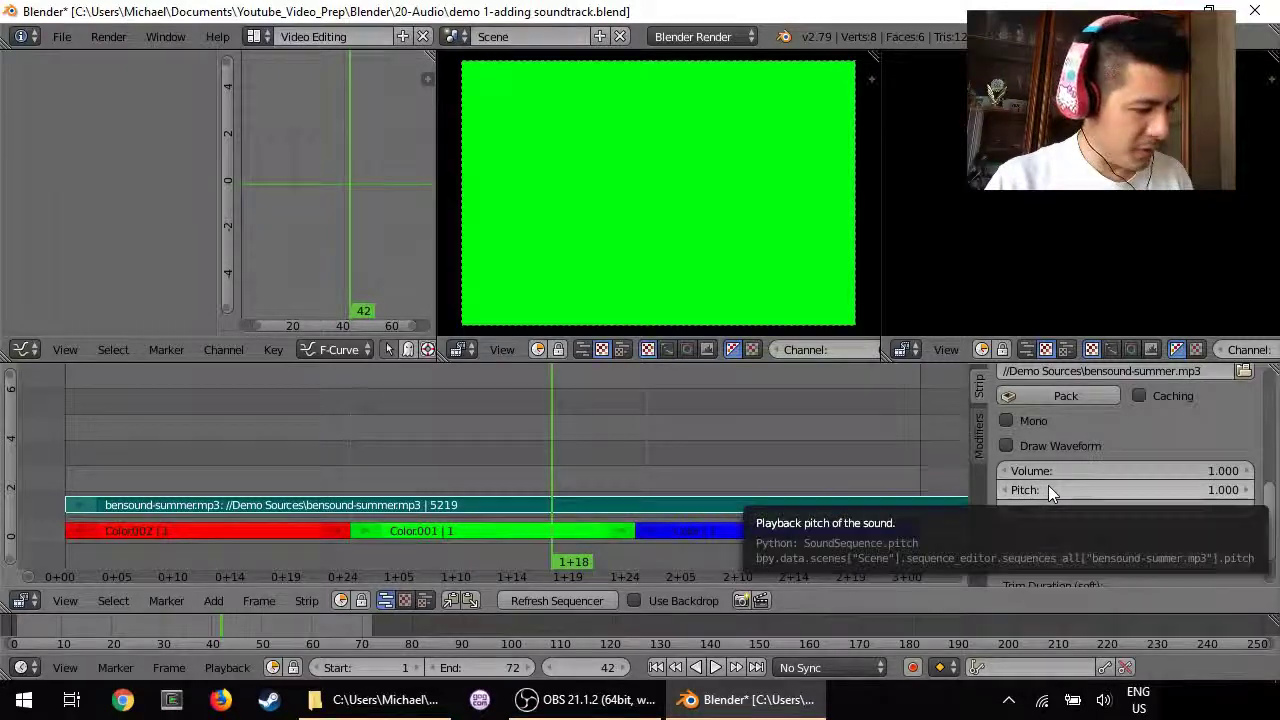
{"action": "key", "text": "alt+a"}
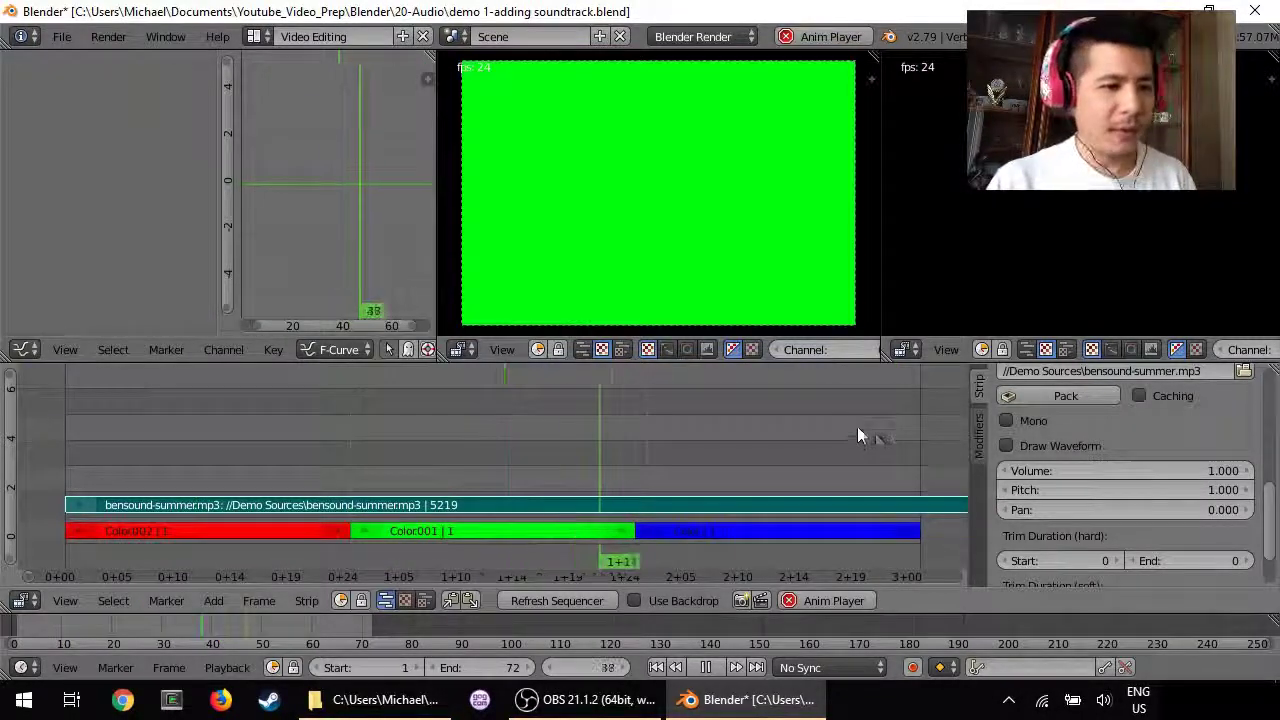
{"action": "key", "text": "Escape"}
{"action": "left_click", "coordinate": [1107, 495]}
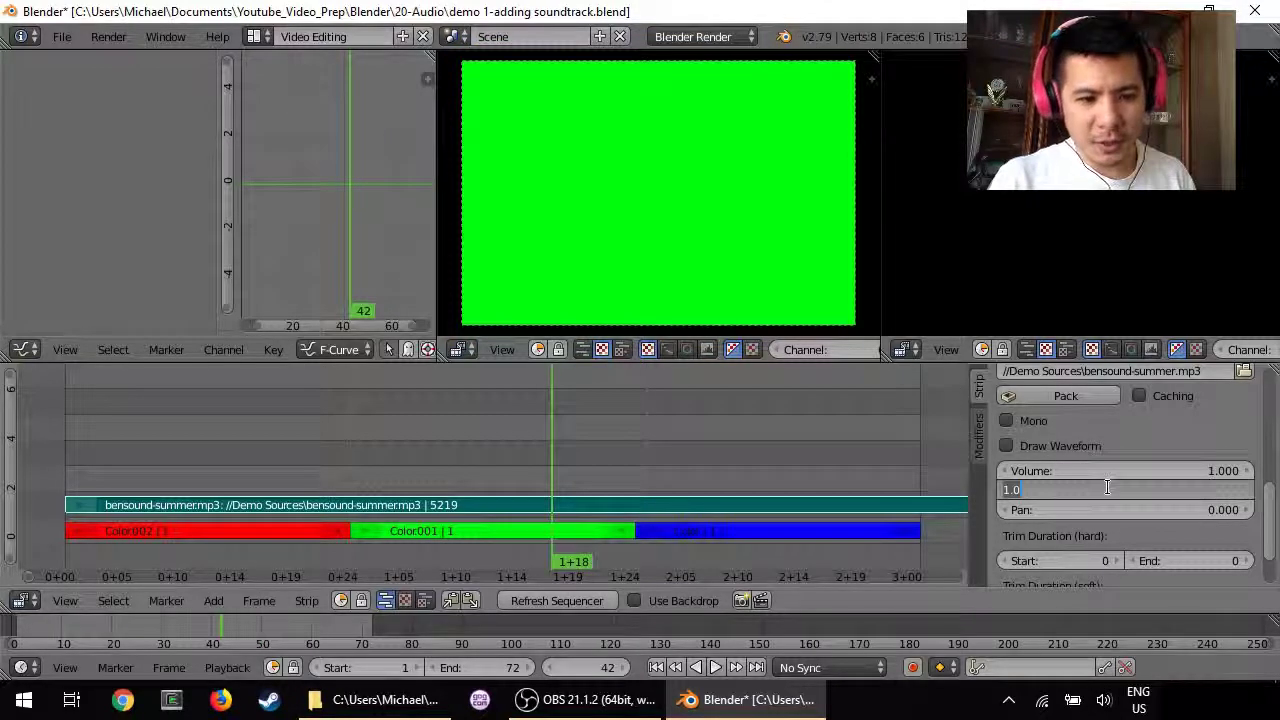
{"action": "type", "text": "3"}
{"action": "key", "text": "Return"}
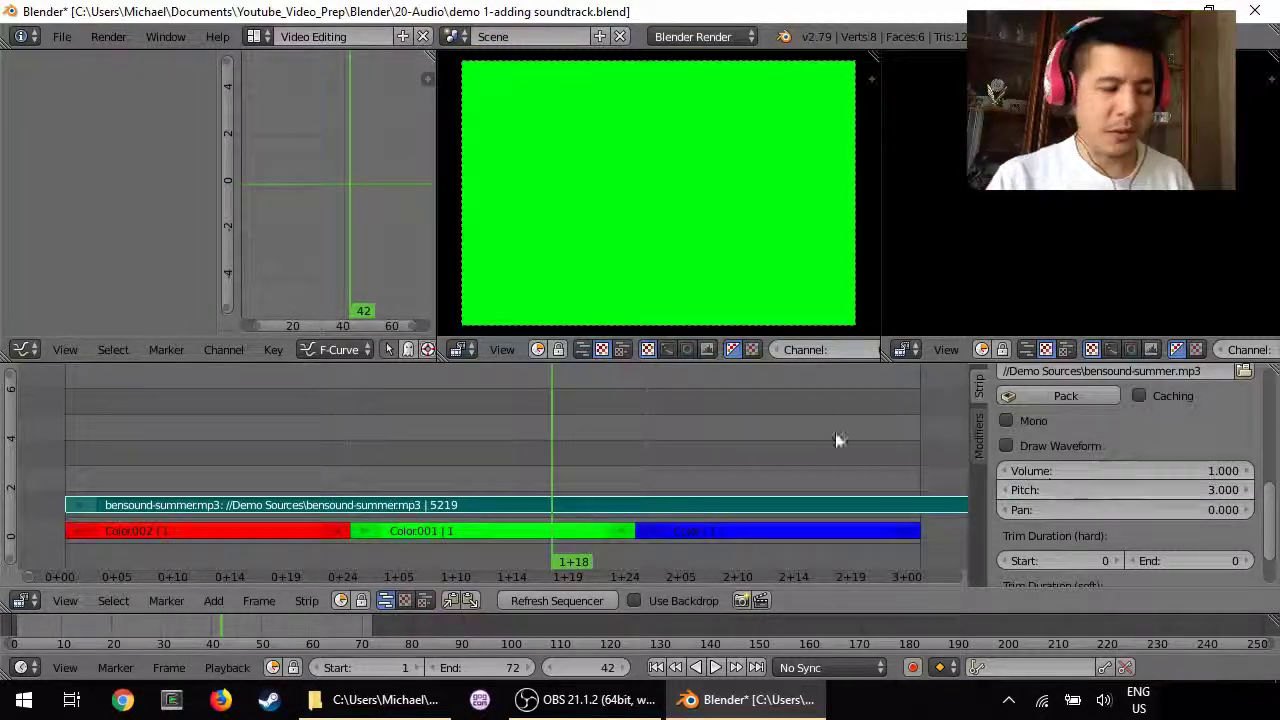
{"action": "key", "text": "alt+a"}
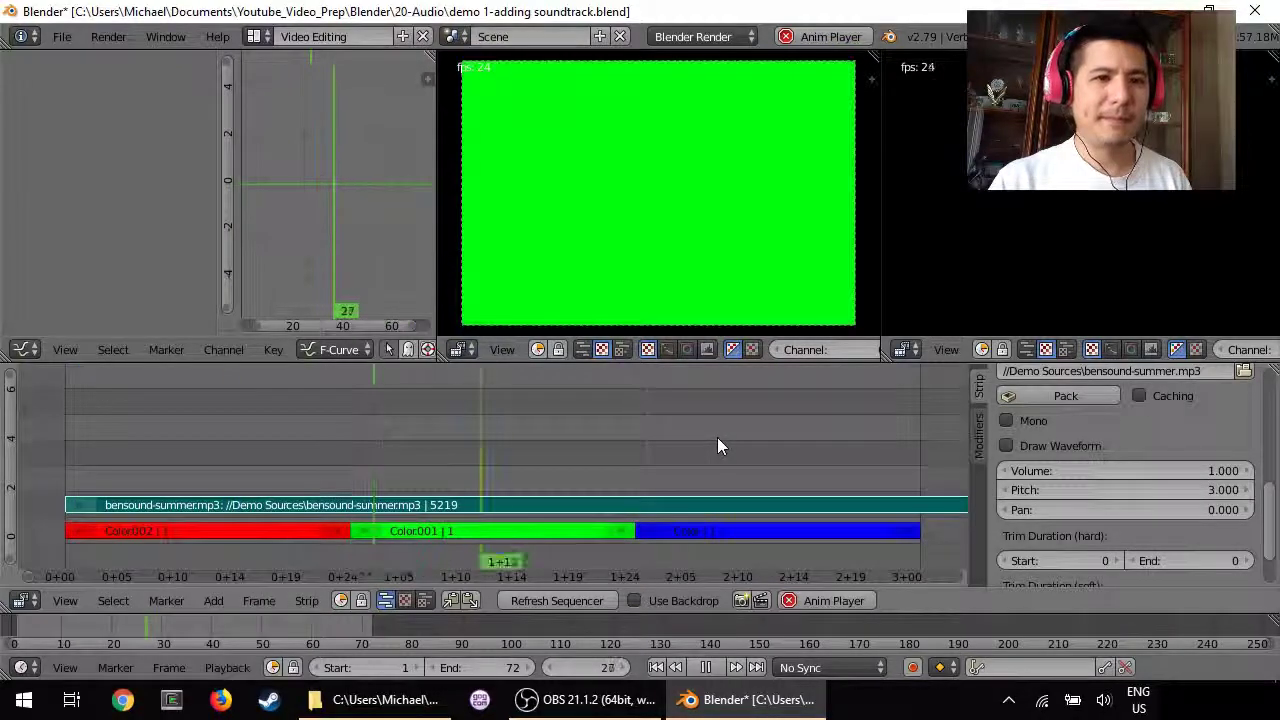
{"action": "key", "text": "Escape"}
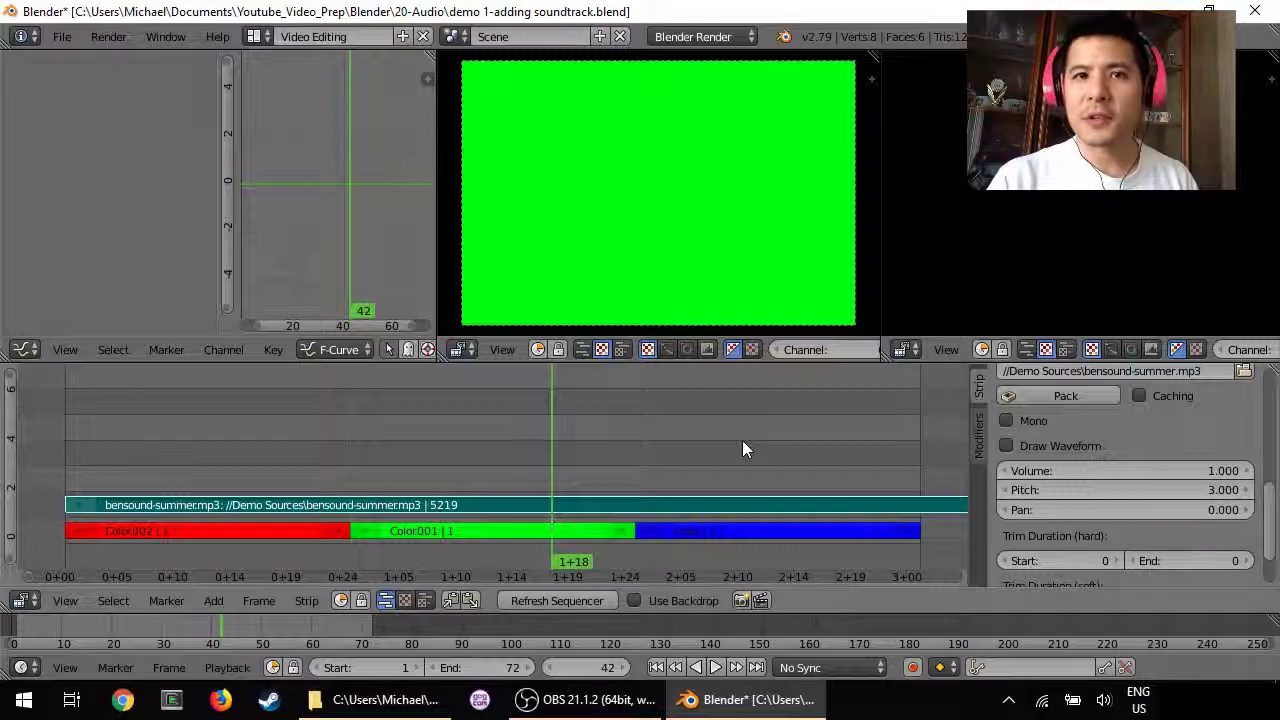
{"action": "left_click", "coordinate": [1143, 490]}
{"action": "type", "text": "1"}
{"action": "key", "text": "Return"}
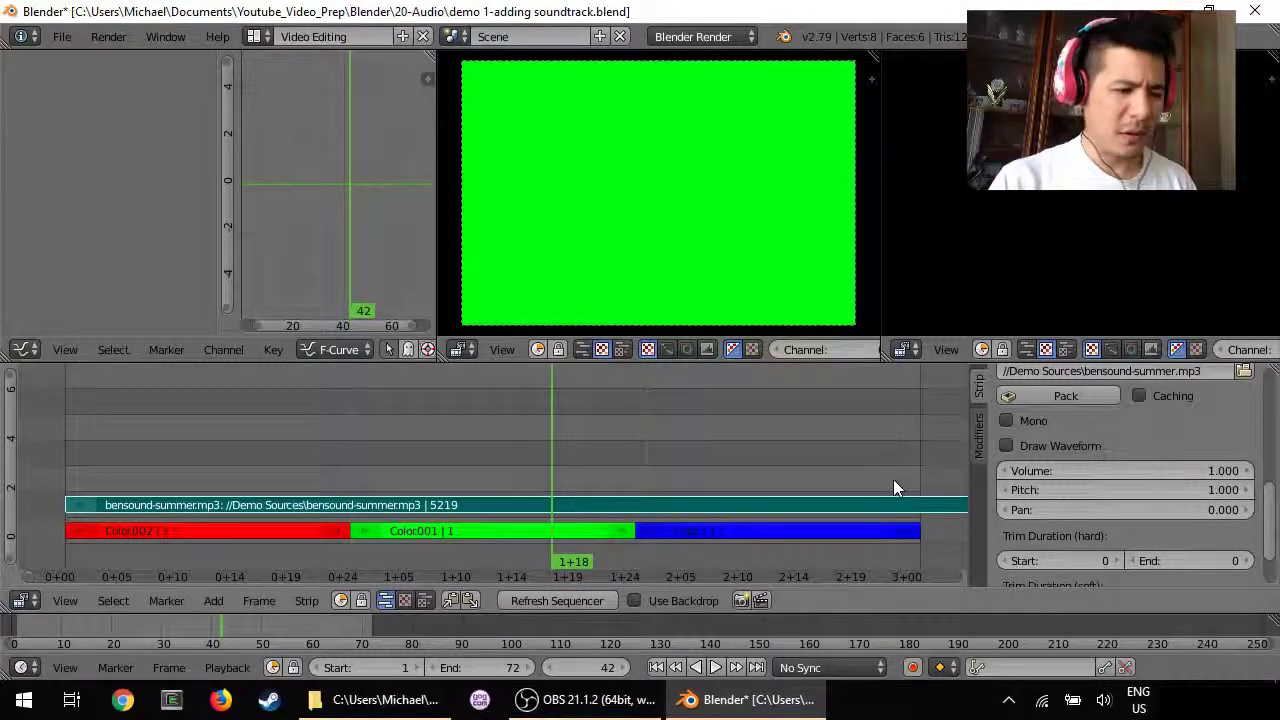
Step: Set the soundtrack's Pan to -1.000 and play it back to hear the left-panned audio
{"action": "left_click", "coordinate": [1106, 505]}
{"action": "key", "text": "BackSpace"}
{"action": "type", "text": "-1"}
{"action": "key", "text": "Return"}
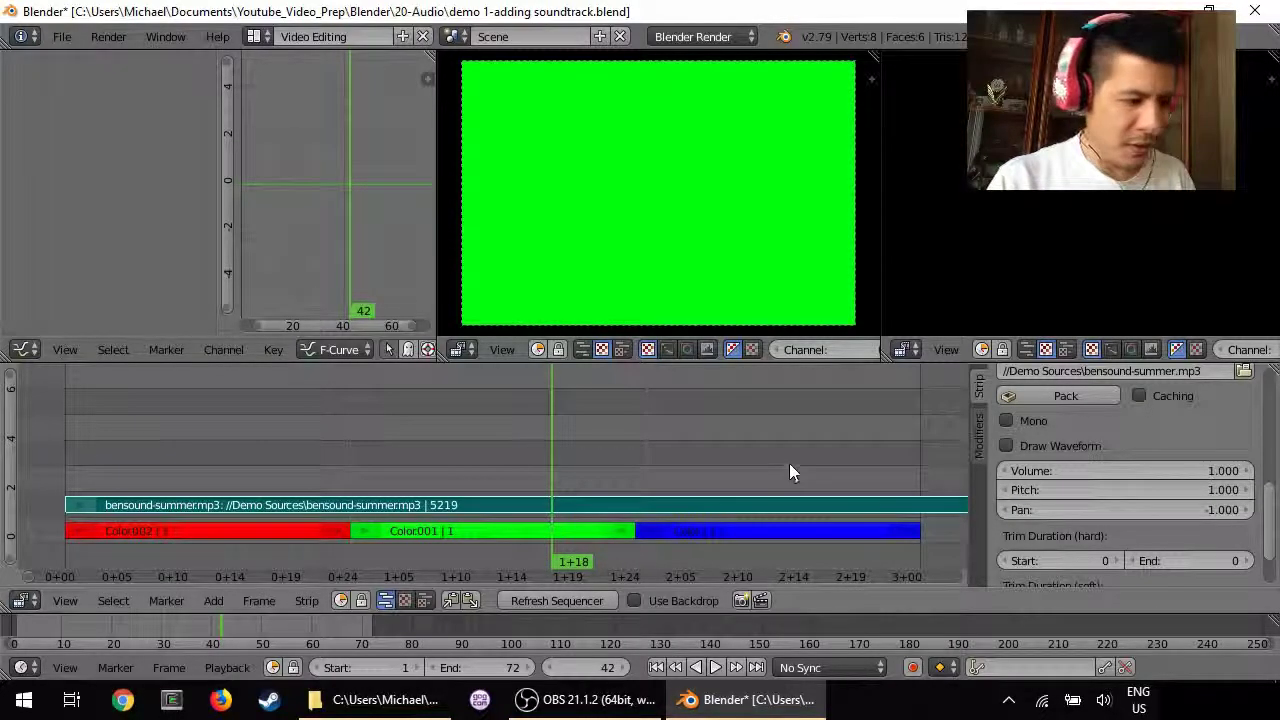
{"action": "key", "text": "alt+a"}
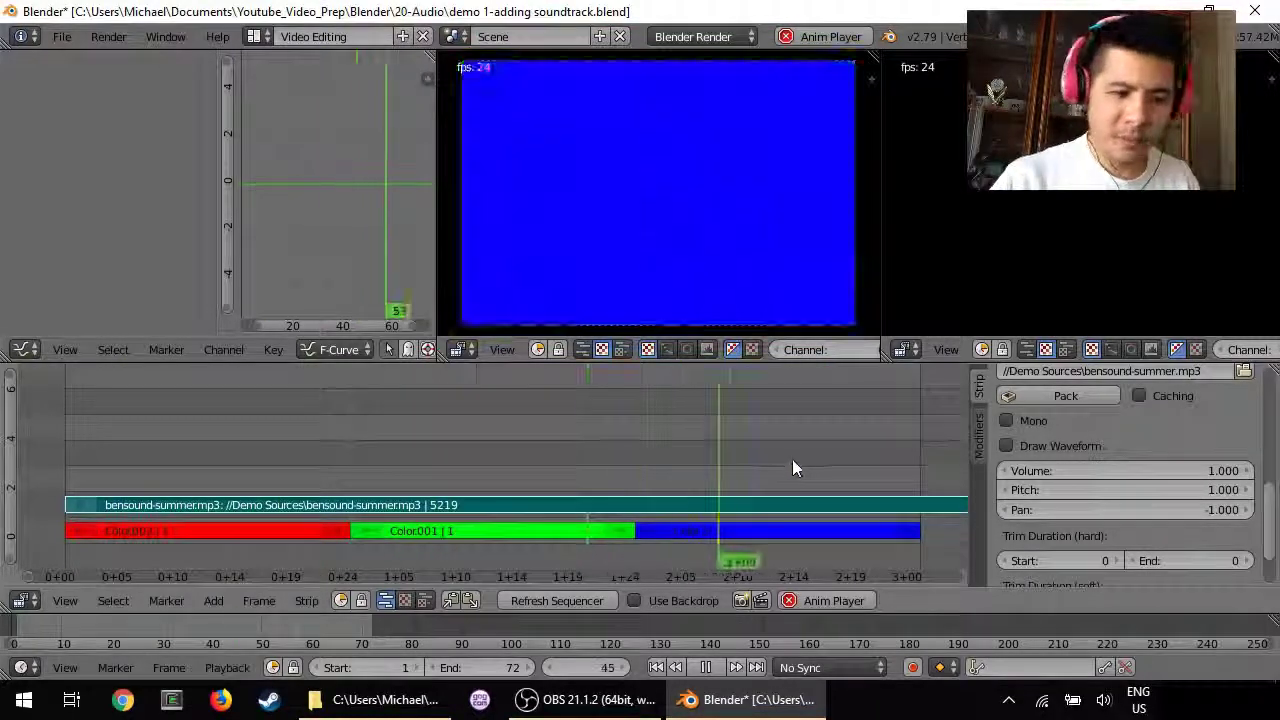
{"action": "key", "text": "Escape"}
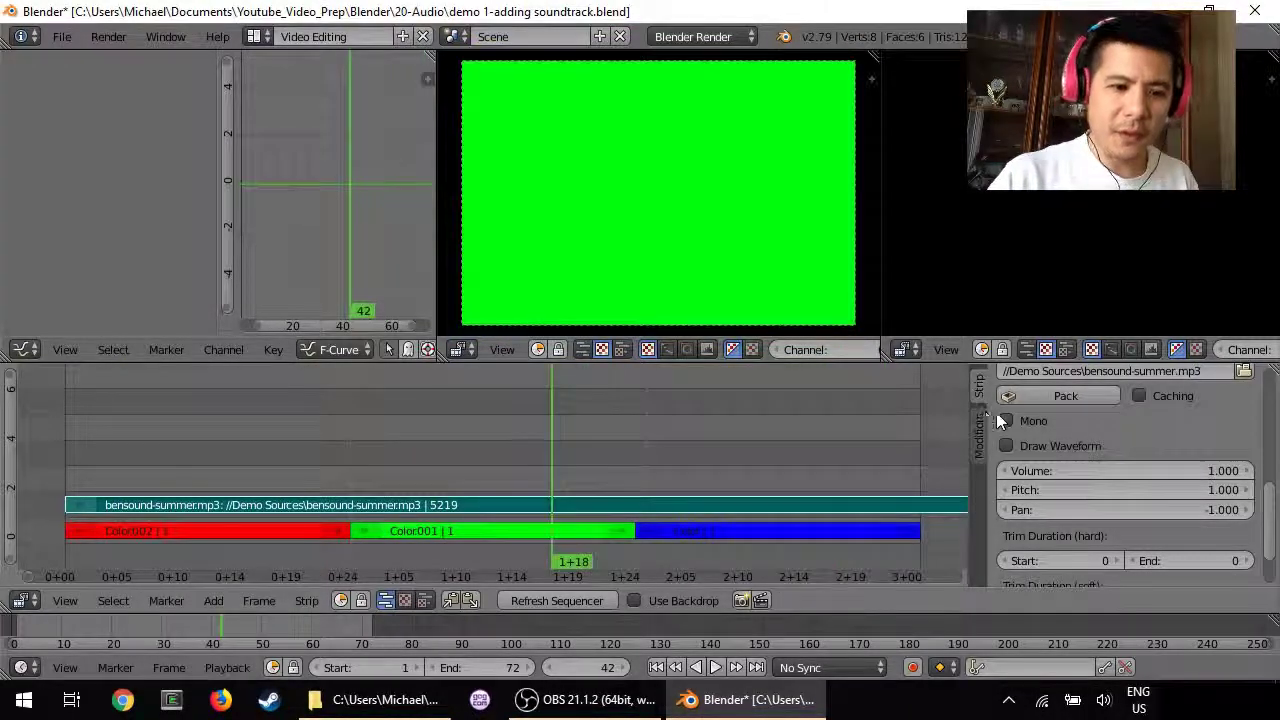
Step: Enable Mono, set Pan to 1.000, and play back the right-panned soundtrack
{"action": "left_click", "coordinate": [1006, 420]}
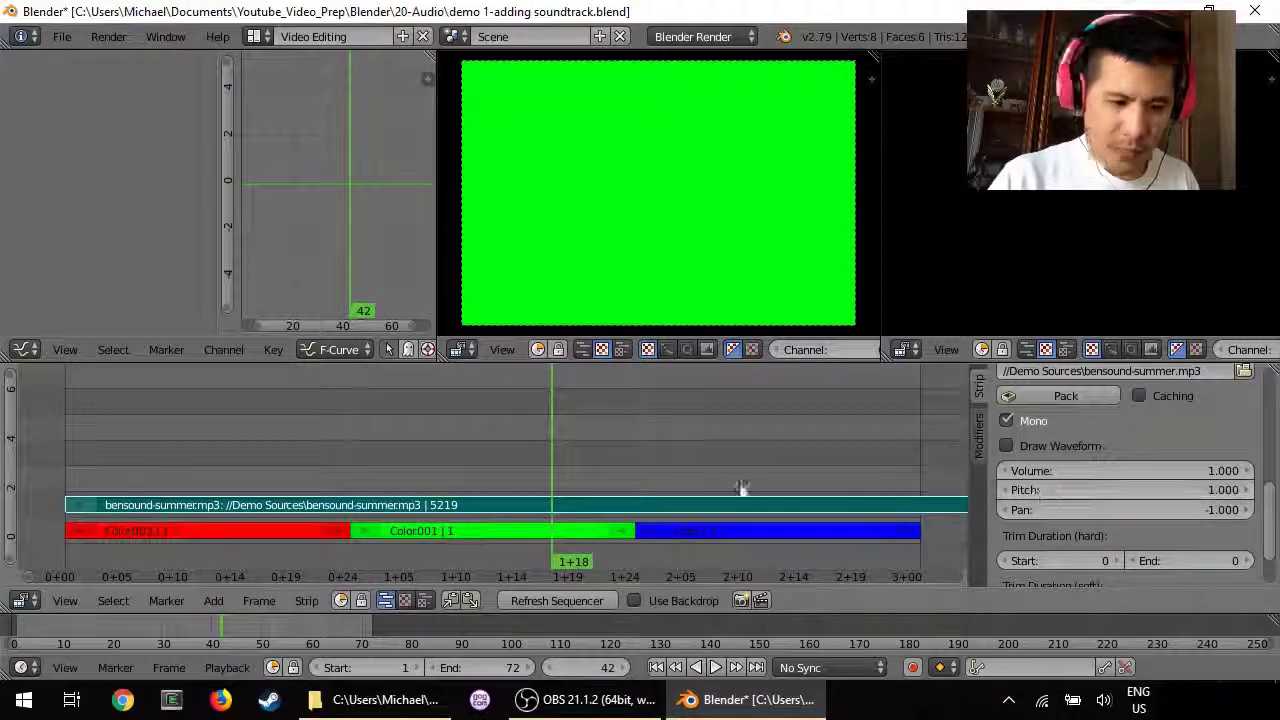
{"action": "left_click", "coordinate": [716, 668]}
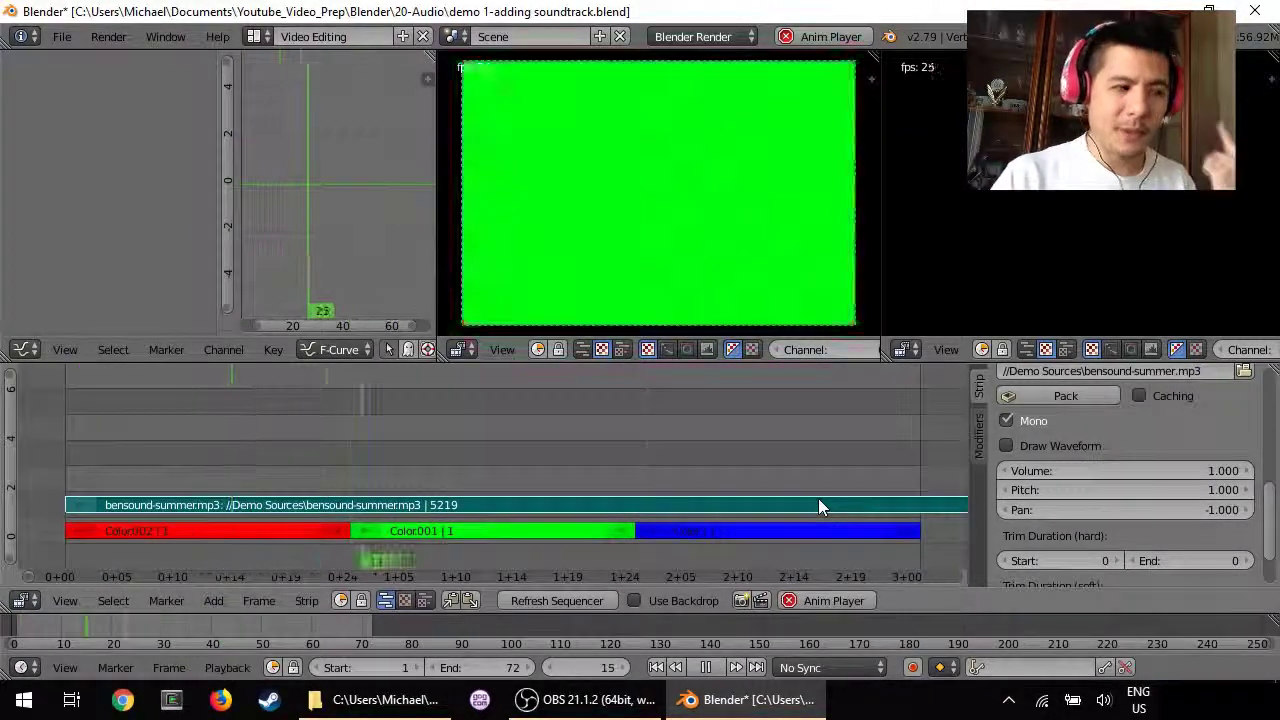
{"action": "left_click", "coordinate": [1038, 507]}
{"action": "type", "text": "1.0"}
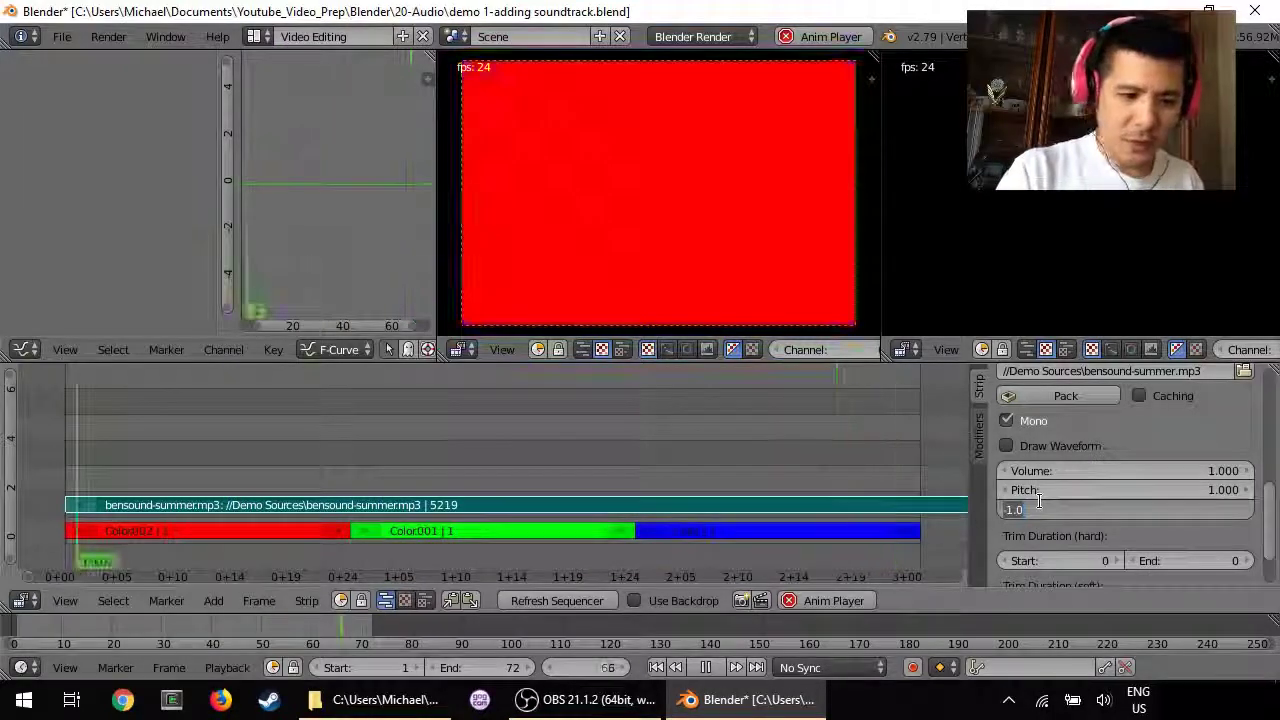
{"action": "key", "text": "Return"}
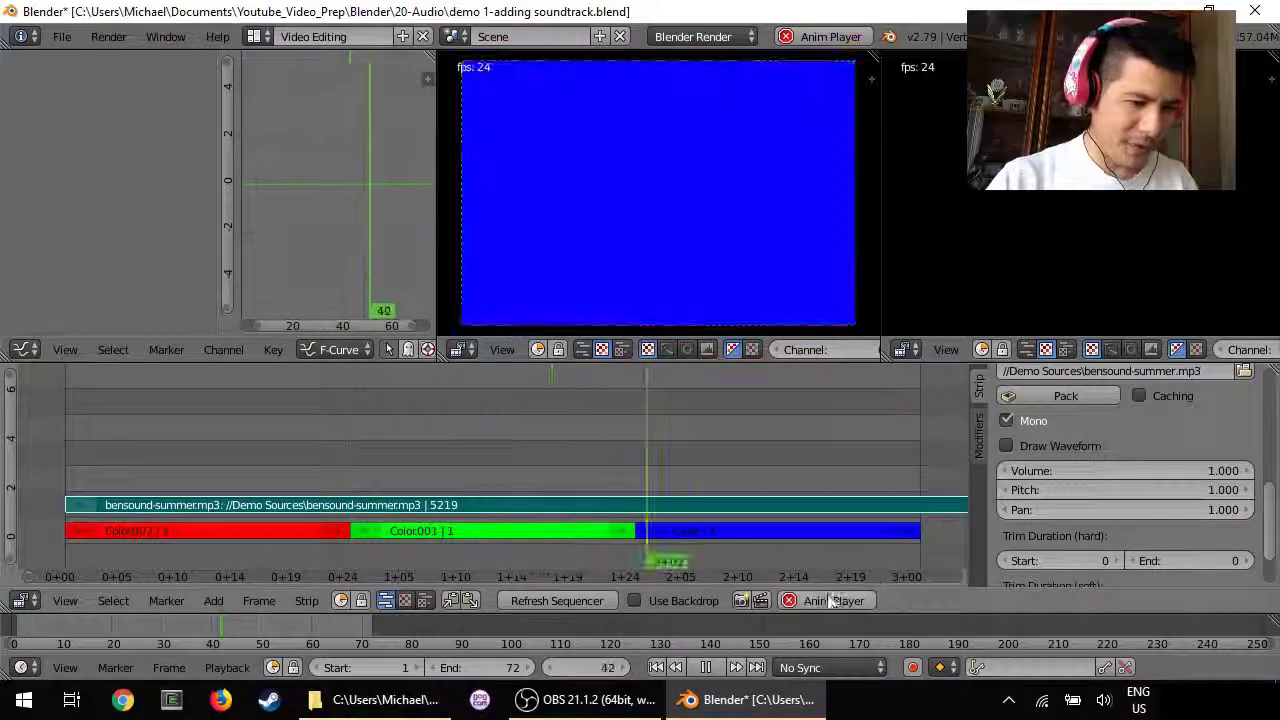
{"action": "key", "text": "alt+a"}
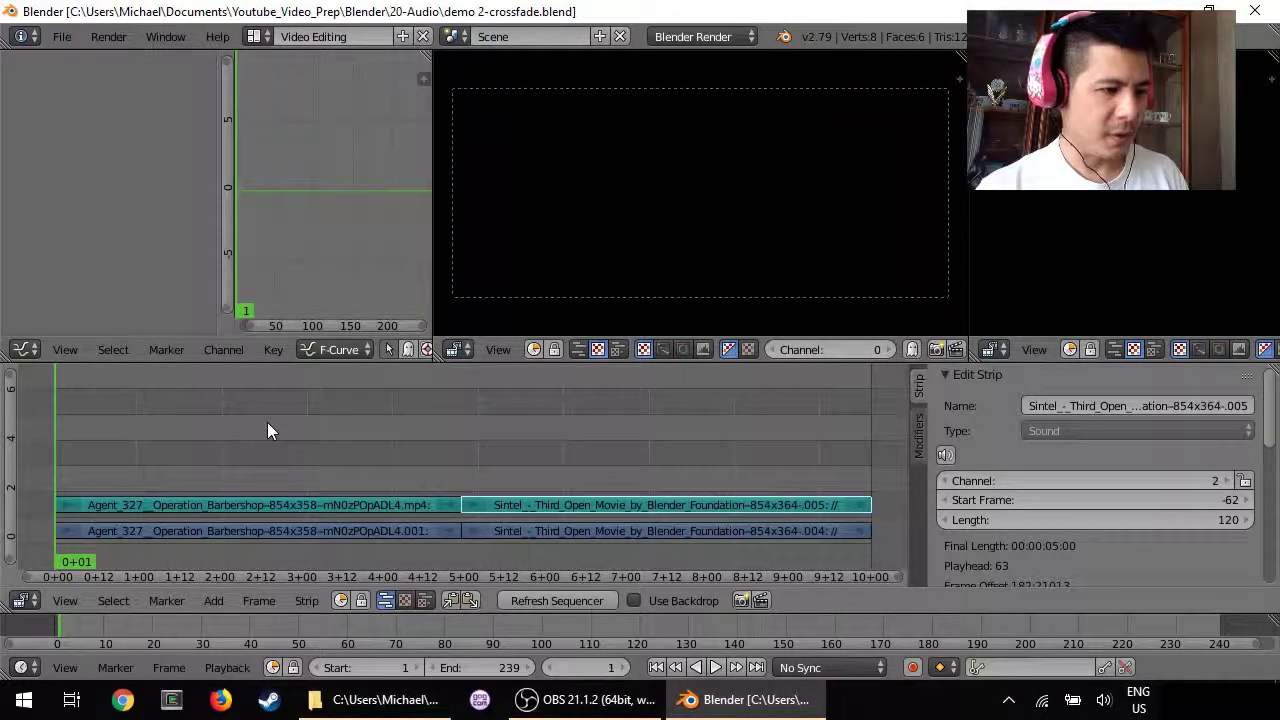
Step: Play the Agent 327 and Sintel sequence, stop at the start, and select both Sintel strips
{"action": "key", "text": "alt+a"}
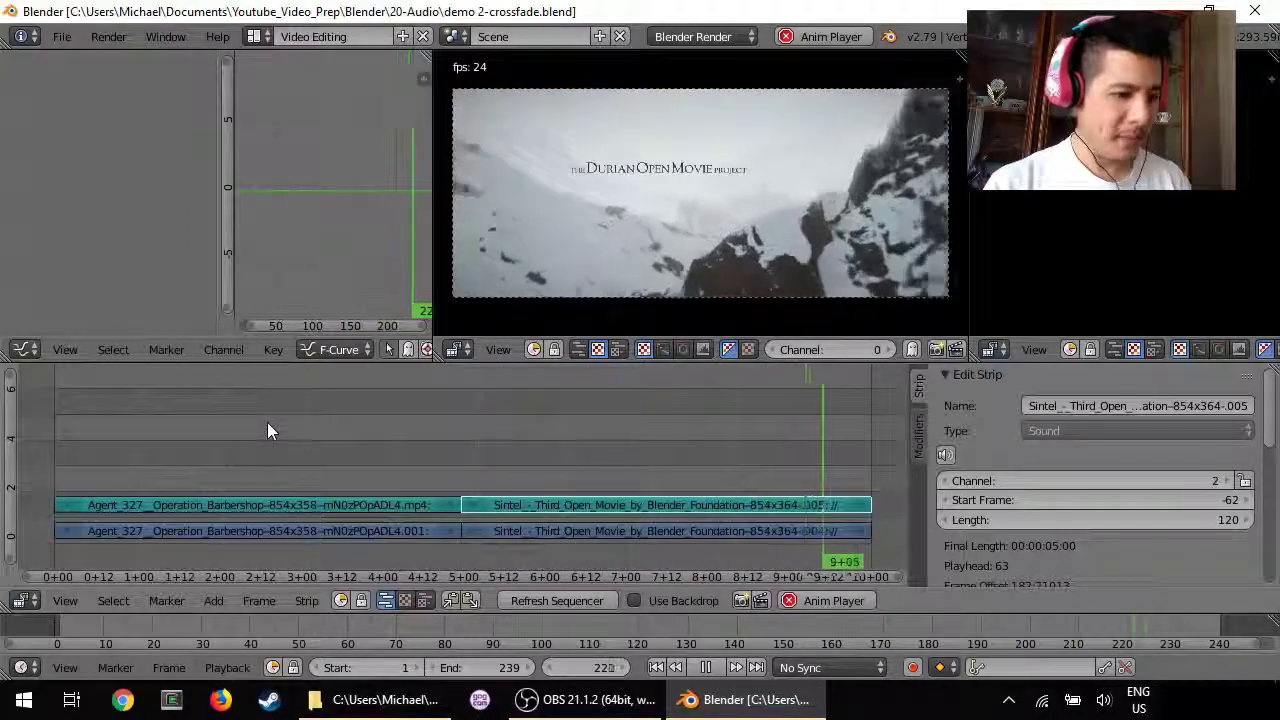
{"action": "key", "text": "Escape"}
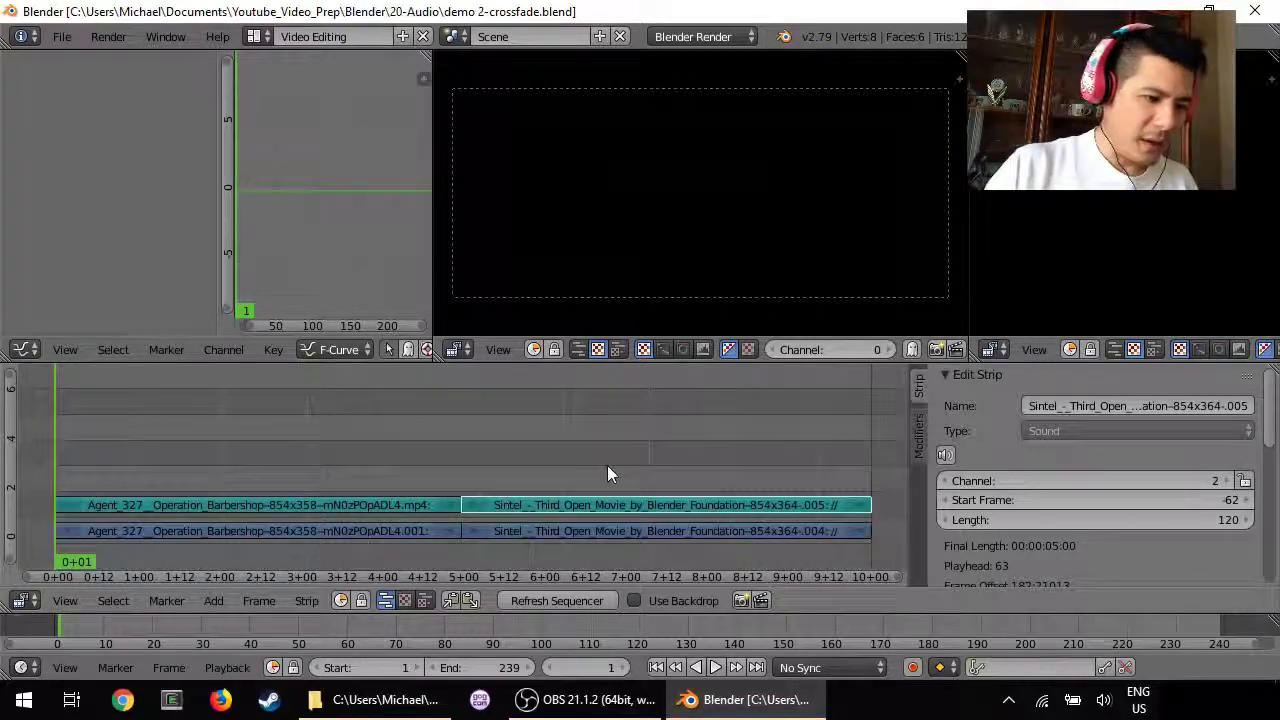
{"action": "right_click", "coordinate": [626, 505]}
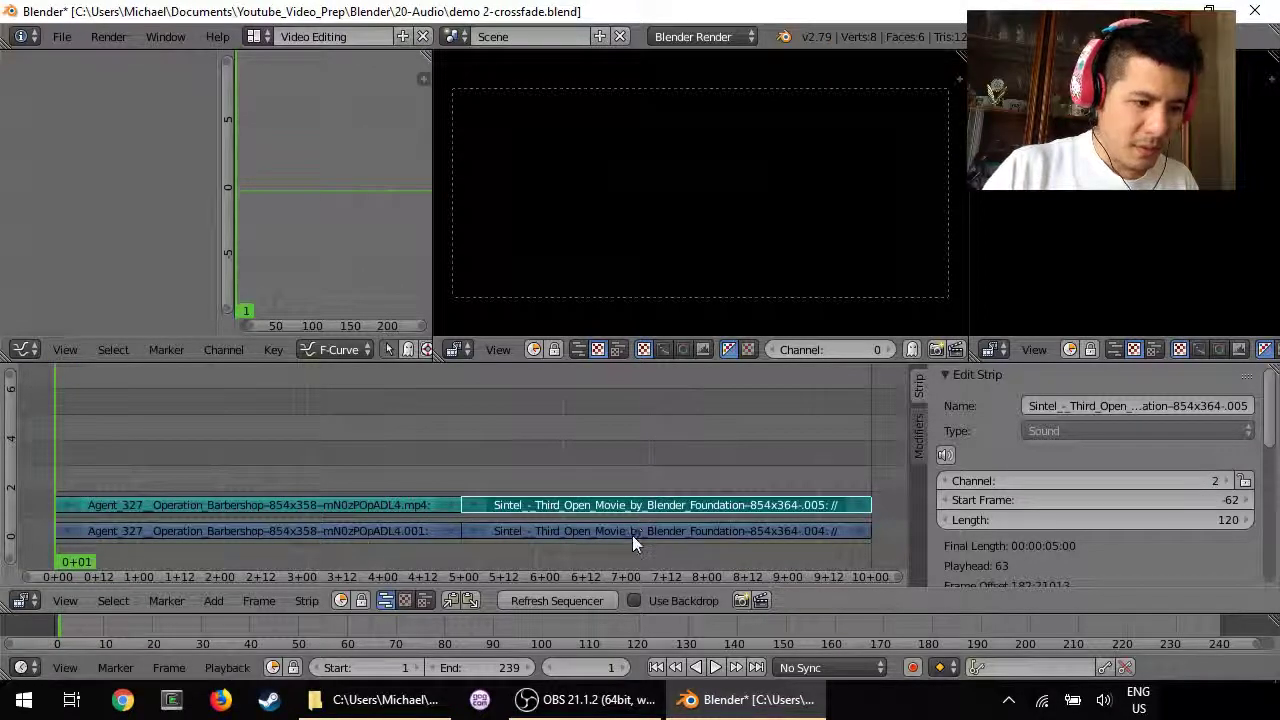
{"action": "right_click", "coordinate": [632, 535], "text": "shift"}
Step: Slide the Sintel strips onto channels 3–4 overlapping Agent 327's end, and end the scene at frame 196
{"action": "key", "text": "g"}
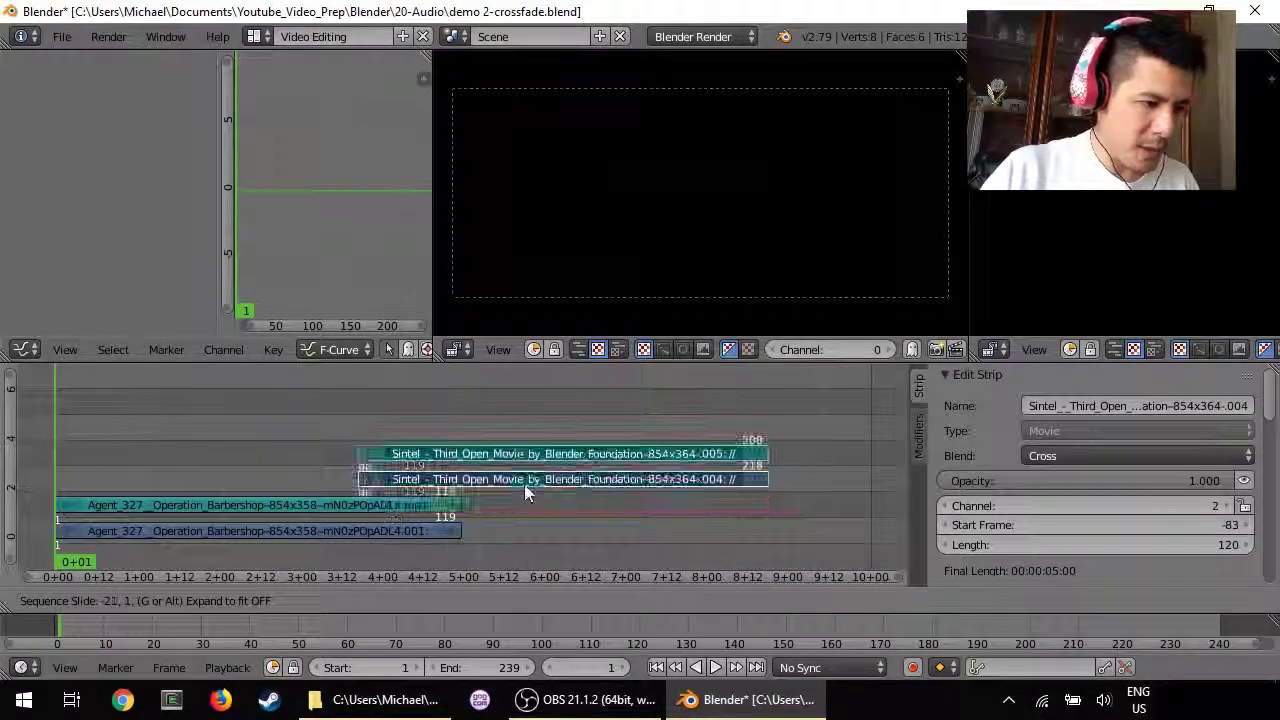
{"action": "left_click", "coordinate": [482, 482]}
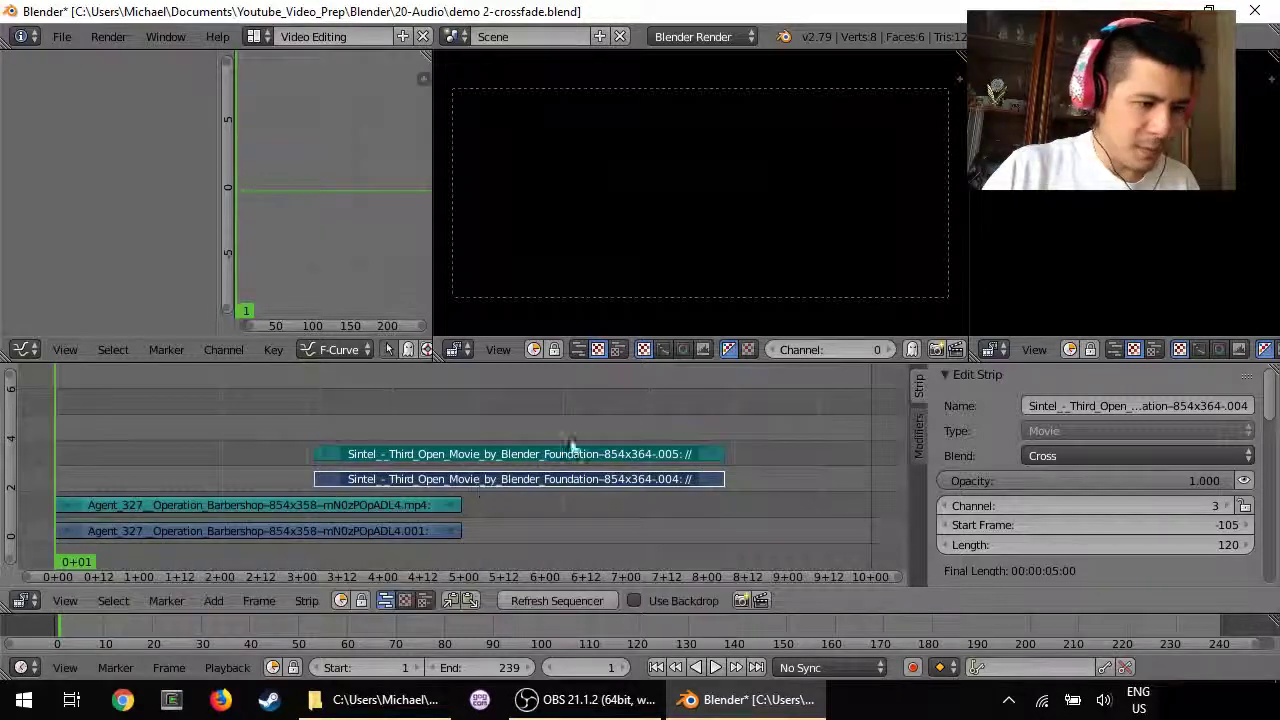
{"action": "left_click", "coordinate": [720, 405]}
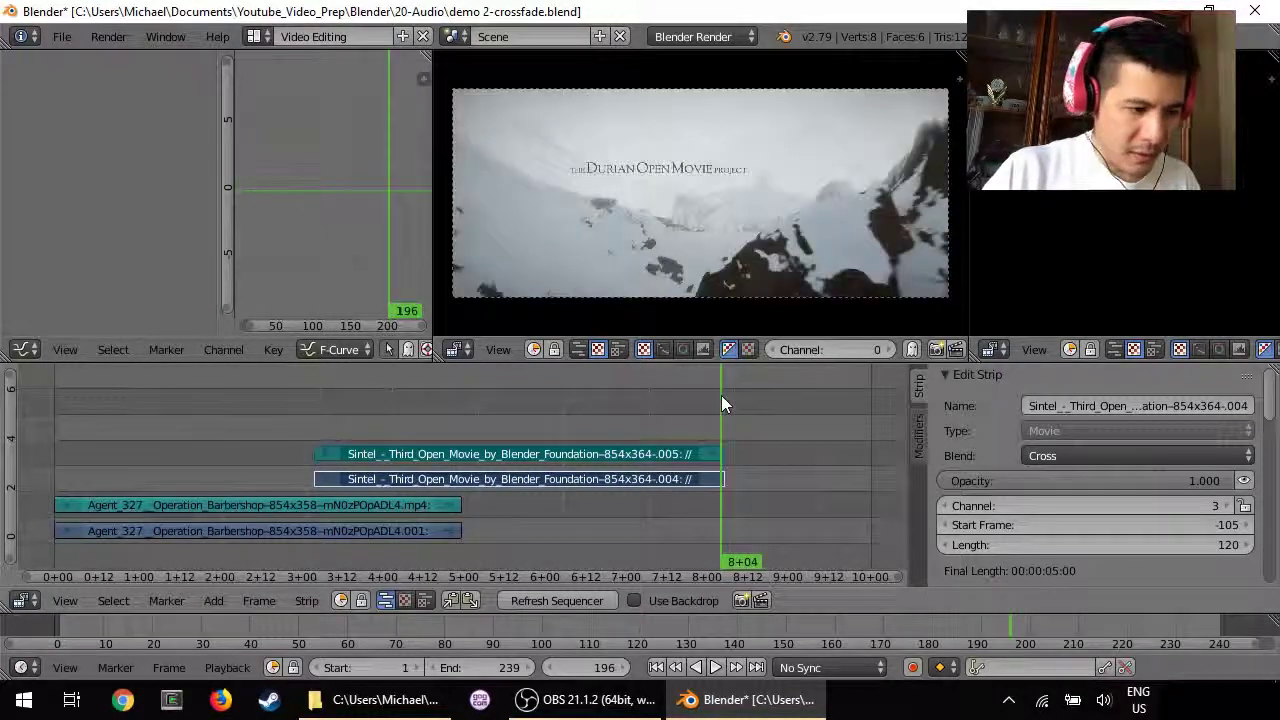
{"action": "key", "text": "e"}
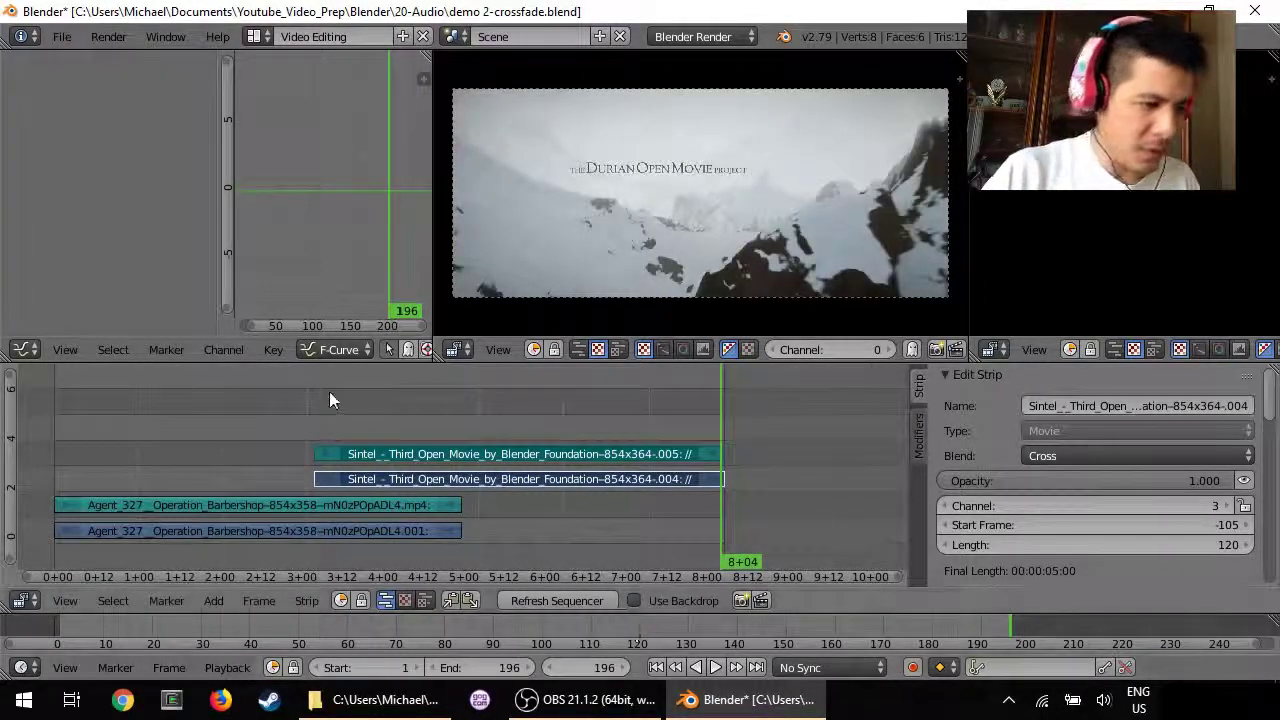
Step: Preview the edited sequence to the final frame and select the Agent 327 video strip
{"action": "key", "text": "alt+a"}
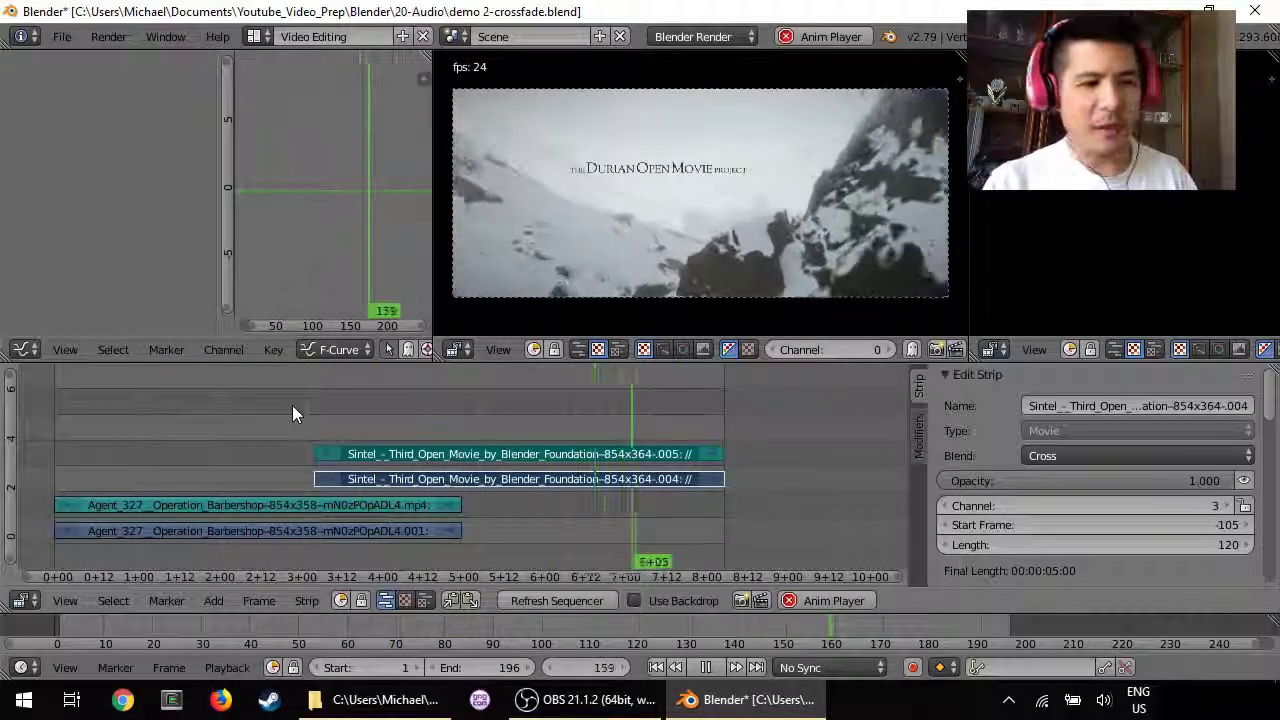
{"action": "key", "text": "alt+a"}
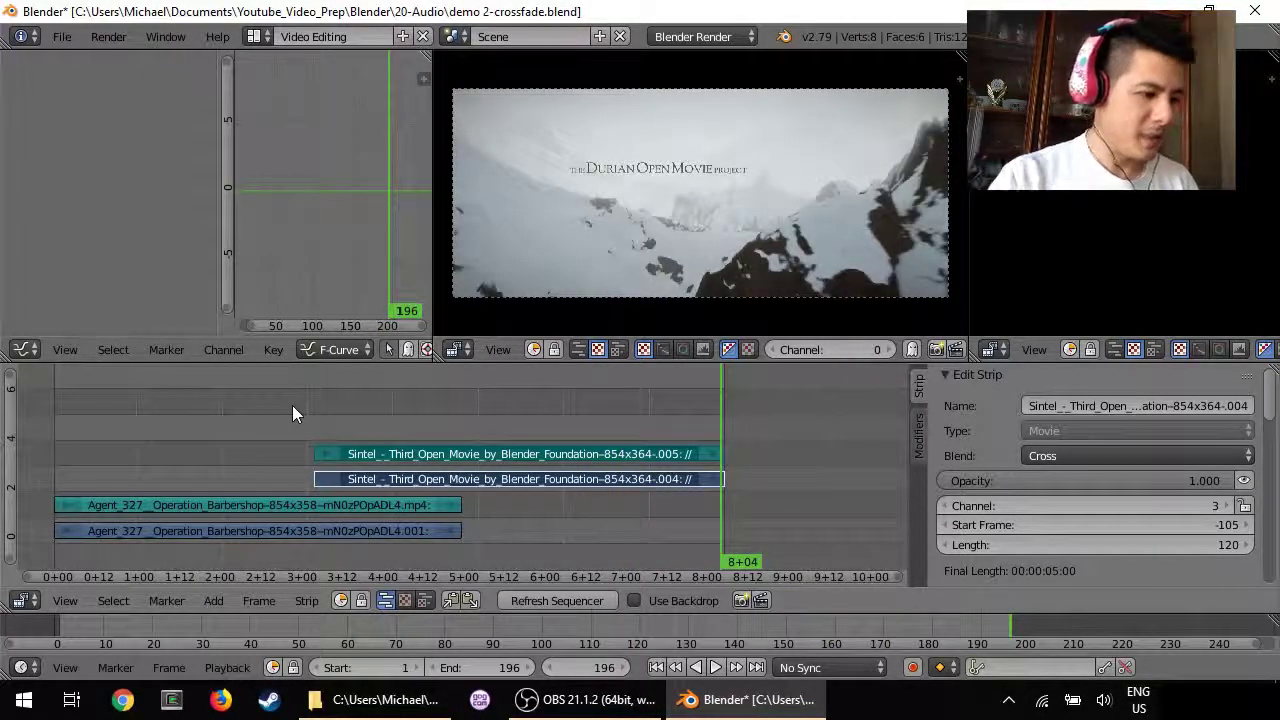
{"action": "right_click", "coordinate": [276, 528]}
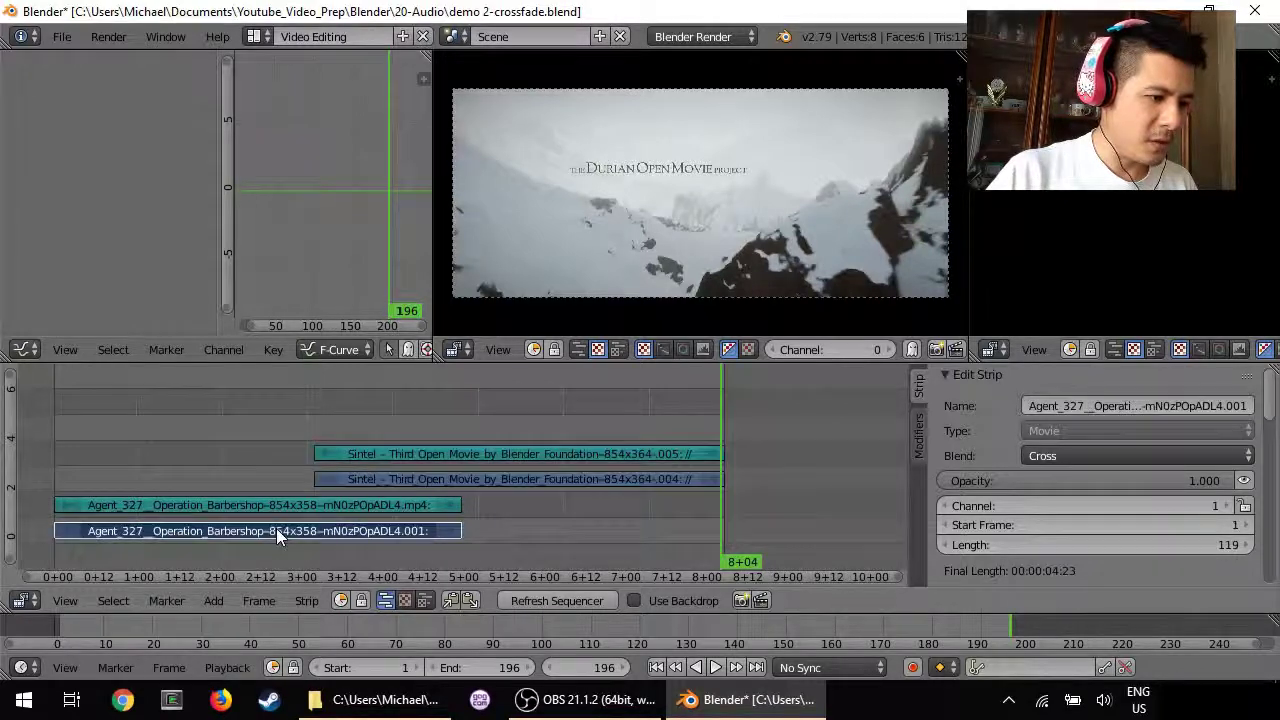
Step: Add a Gamma Cross effect strip across the Agent 327 and Sintel video overlap
{"action": "right_click", "coordinate": [506, 478]}
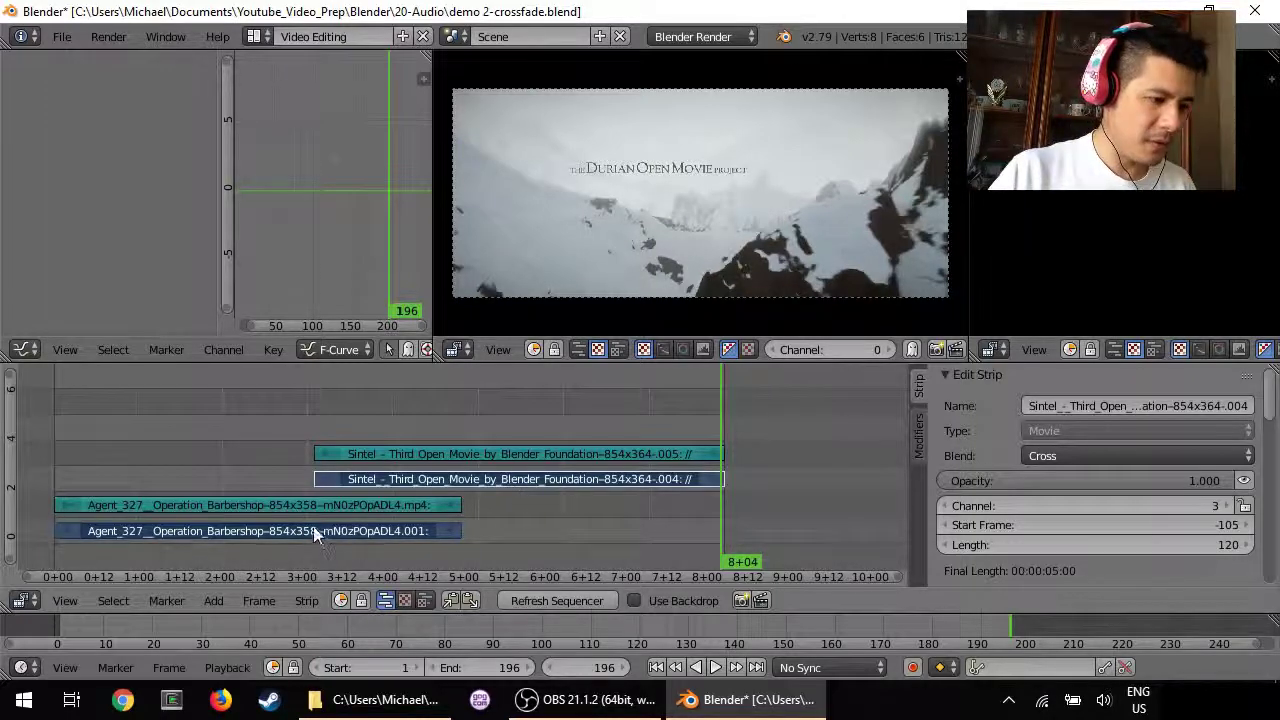
{"action": "left_click", "coordinate": [296, 602]}
{"action": "mouse_move", "coordinate": [218, 604]}
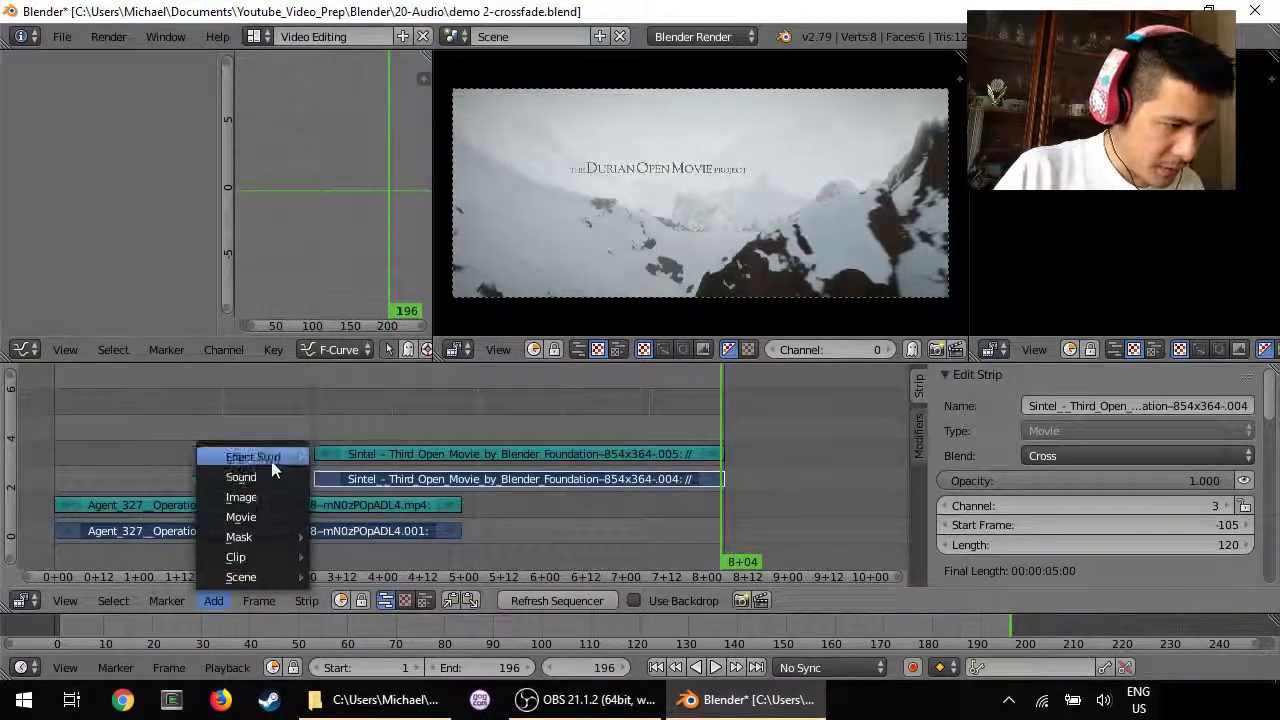
{"action": "mouse_move", "coordinate": [282, 460]}
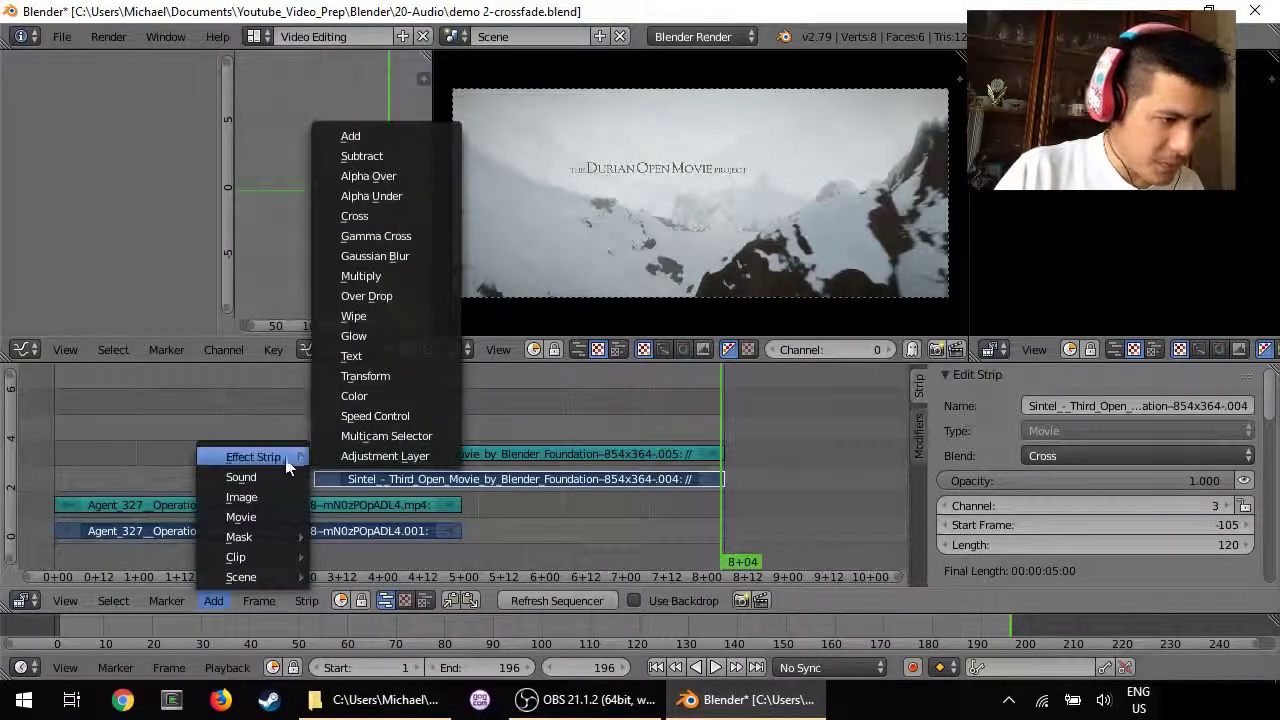
{"action": "left_click", "coordinate": [414, 240]}
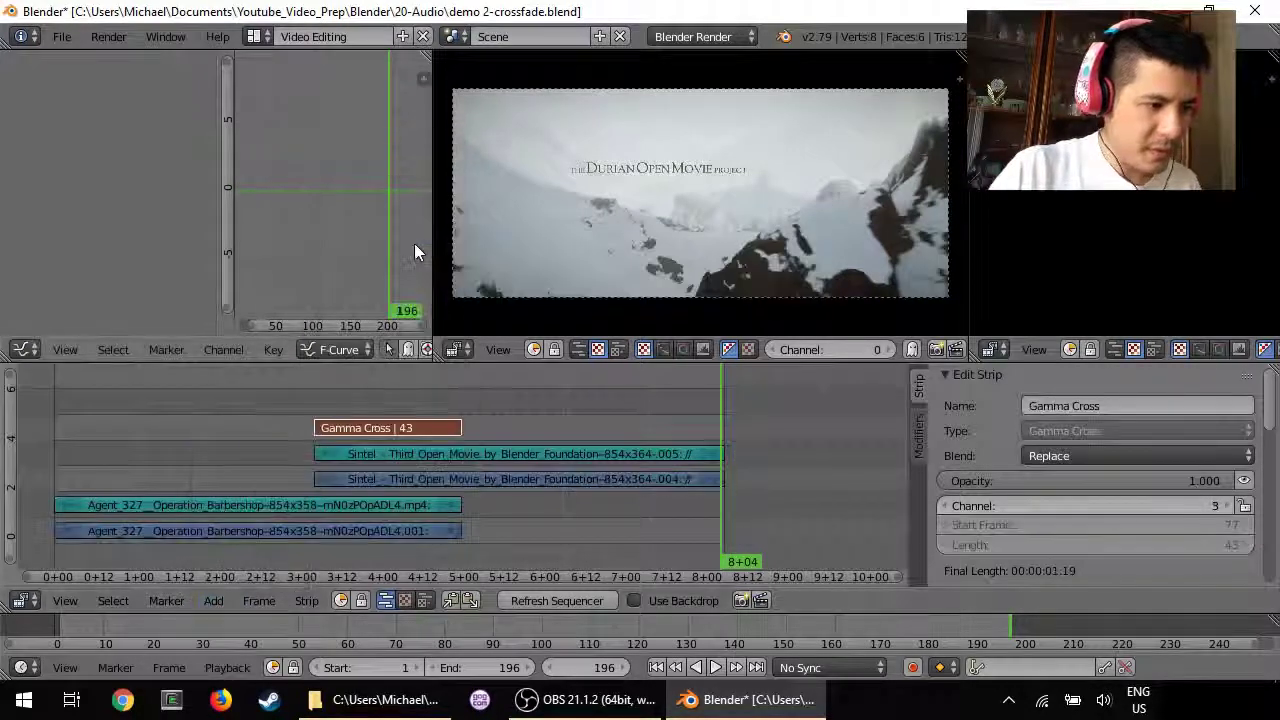
Step: Scrub back through the transition around frames 70–73 and stop playback at frame 66
{"action": "left_click_drag", "start_coordinate": [261, 410], "coordinate": [289, 410]}
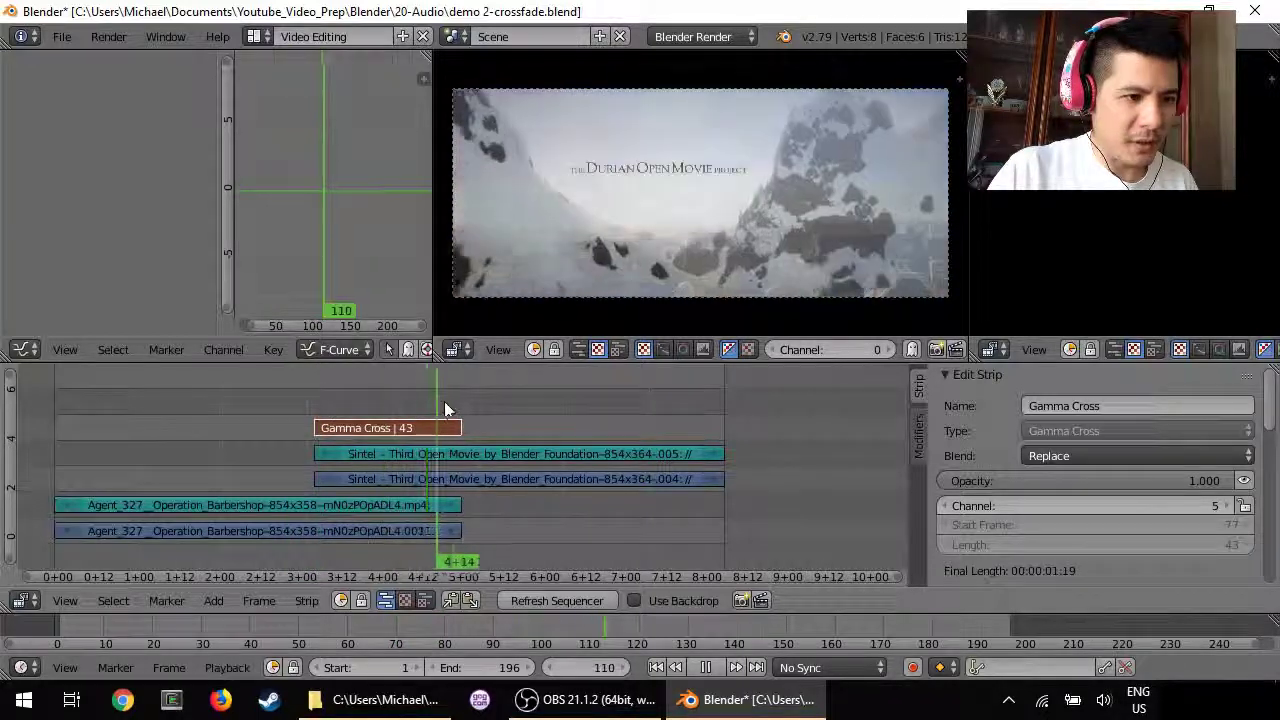
{"action": "left_click_drag", "start_coordinate": [466, 399], "coordinate": [278, 390]}
{"action": "key", "text": "alt+a"}
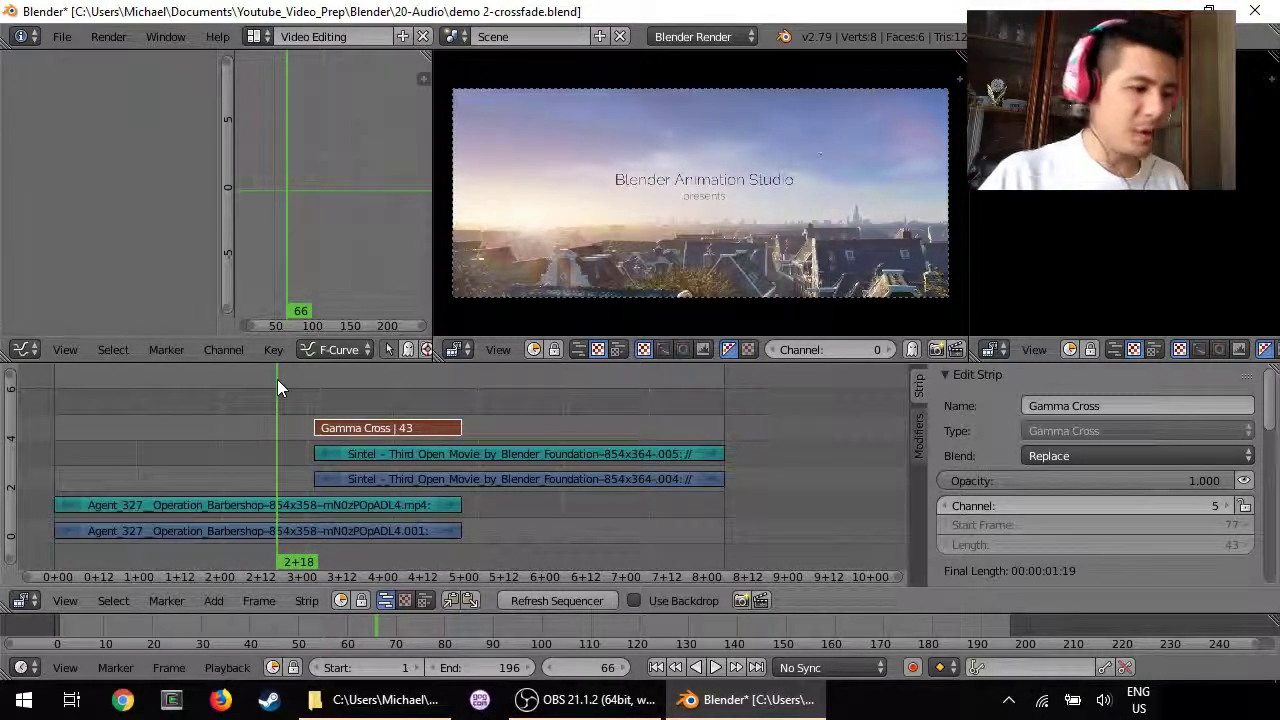
Step: Select the Agent 327 and Sintel sound strips and apply Crossfade Sounds to keyframe their volumes
{"action": "right_click", "coordinate": [265, 507]}
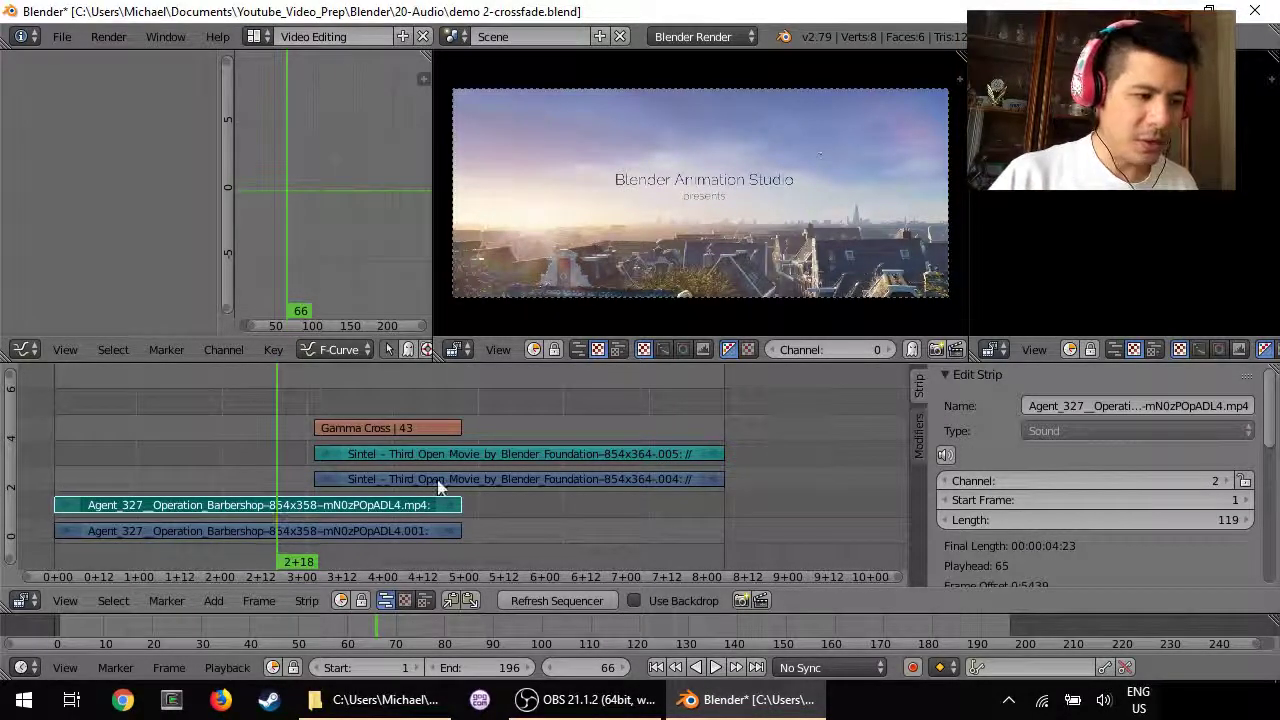
{"action": "right_click", "coordinate": [514, 455]}
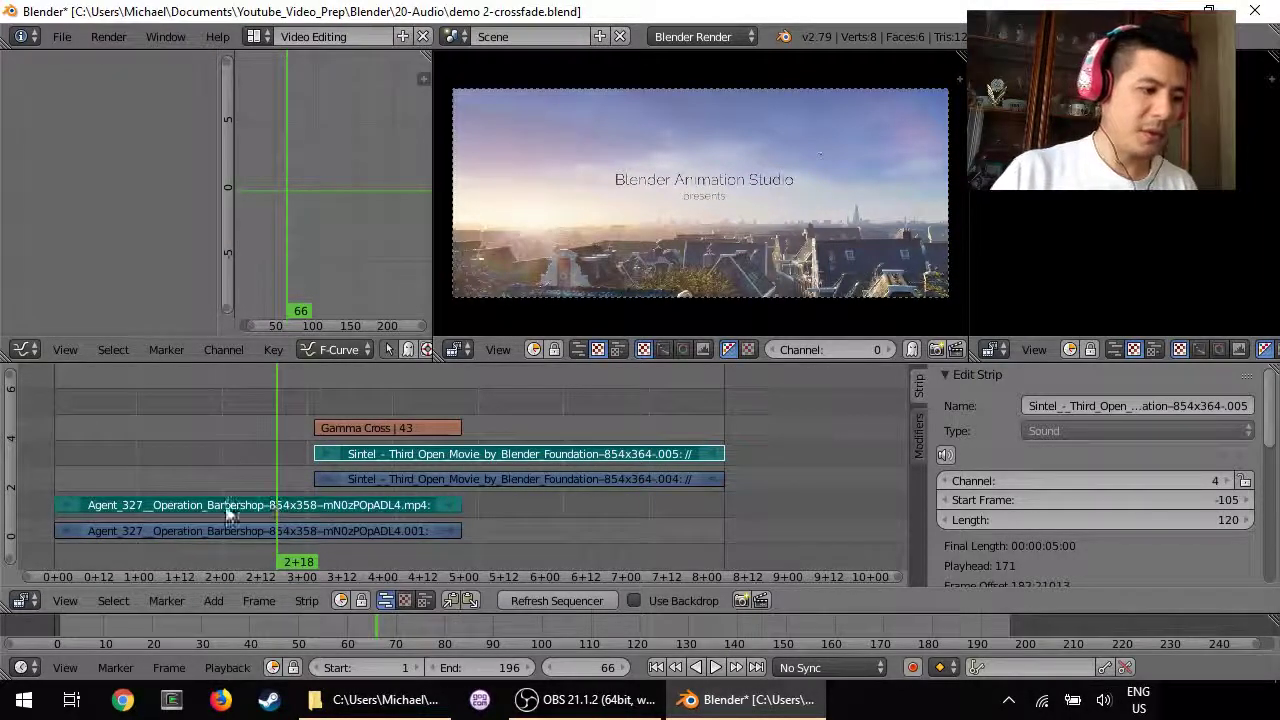
{"action": "left_click", "coordinate": [305, 603]}
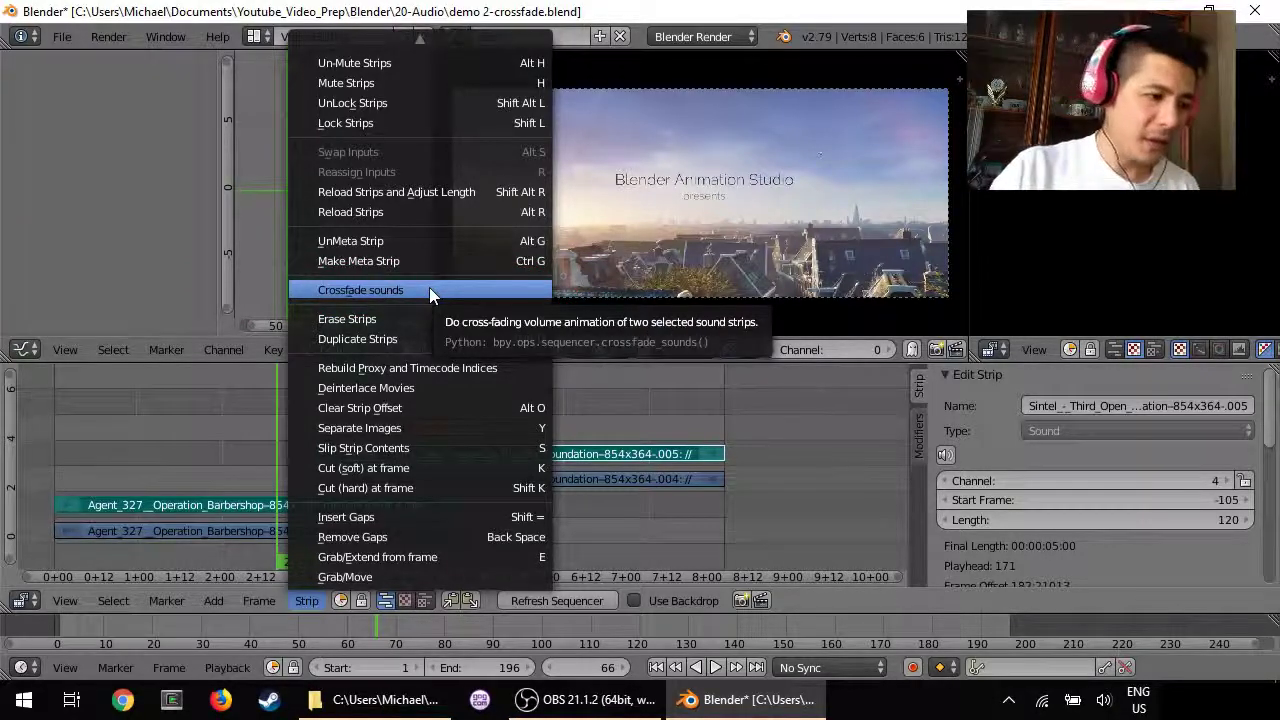
{"action": "left_click", "coordinate": [429, 289]}
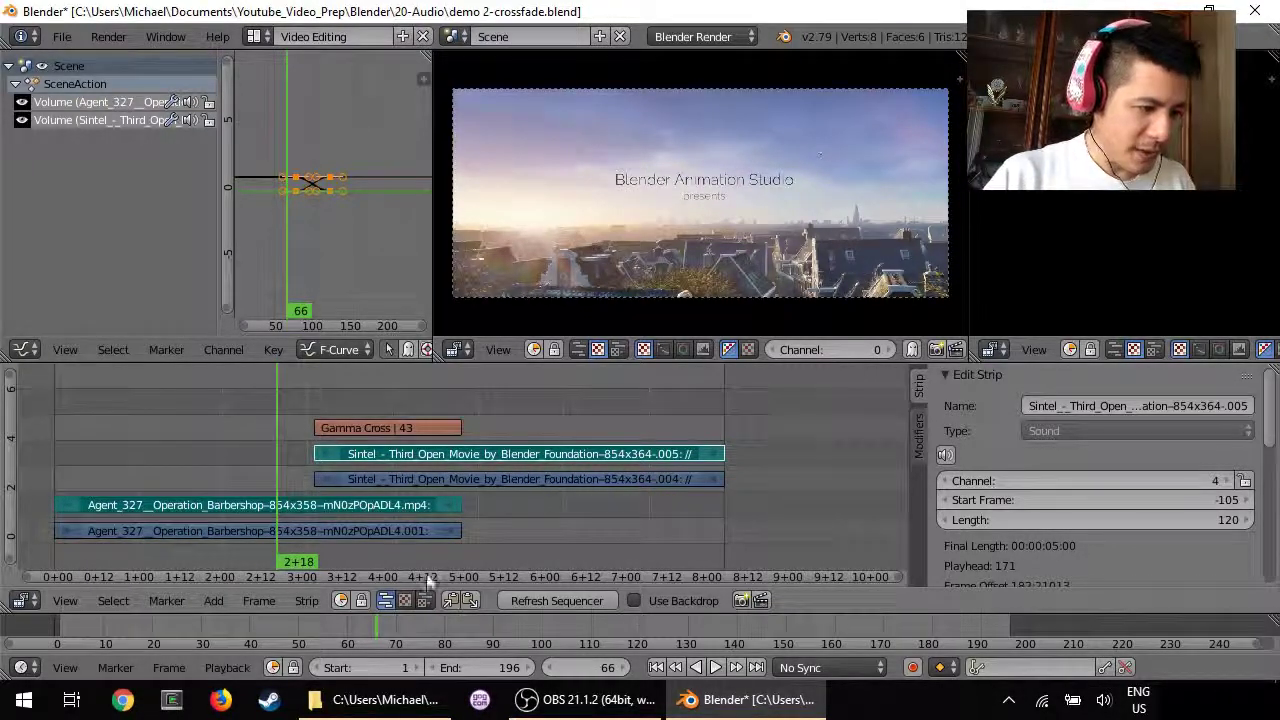
{"action": "left_click", "coordinate": [656, 667]}
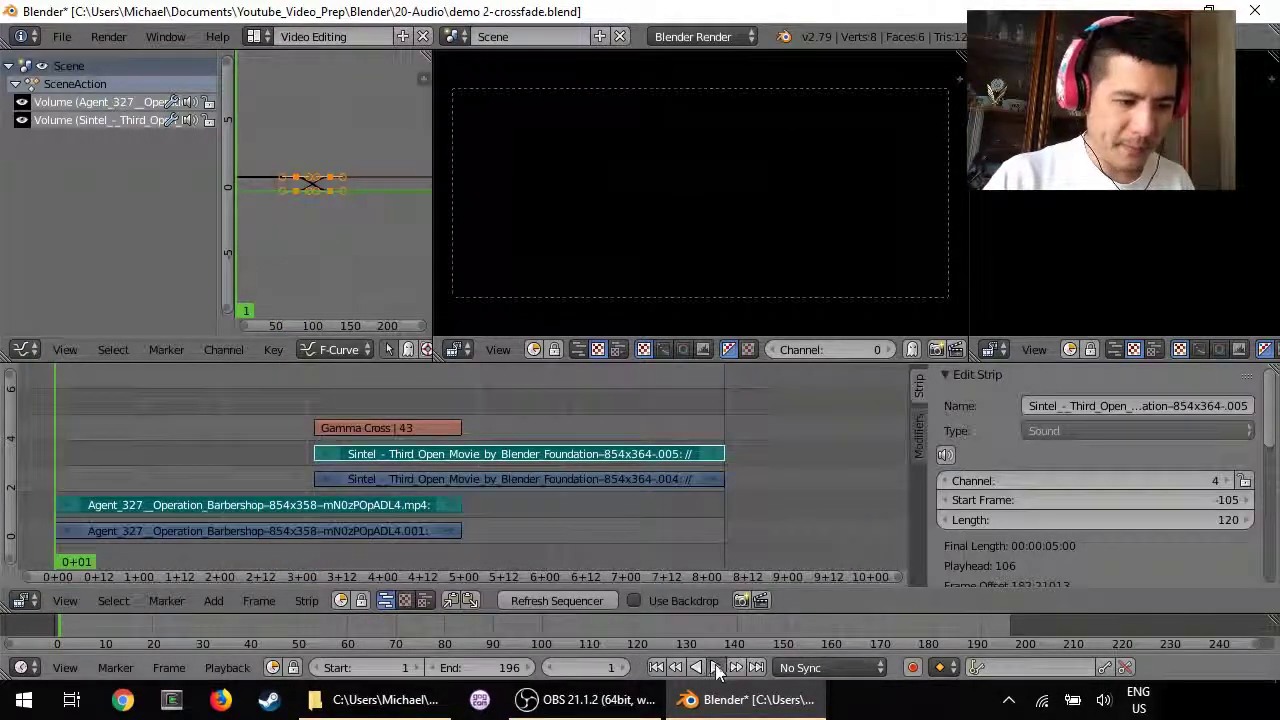
{"action": "left_click", "coordinate": [715, 669]}
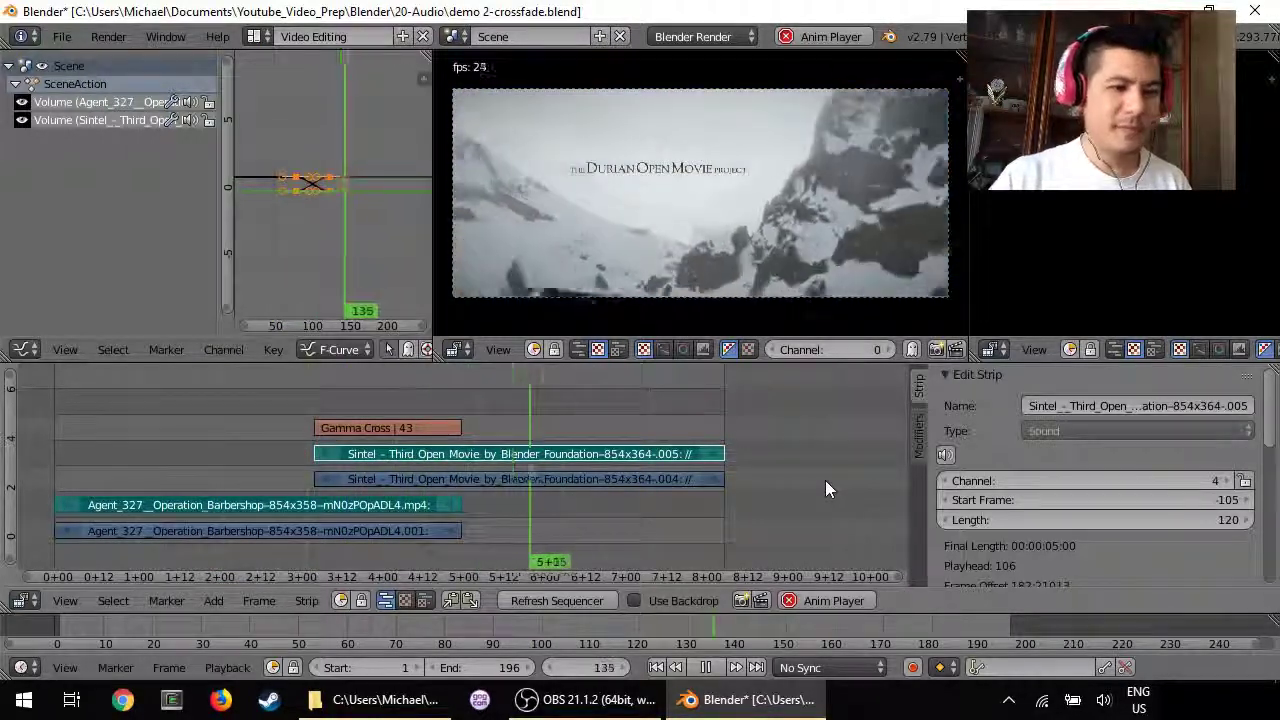
{"action": "key", "text": "alt+a"}
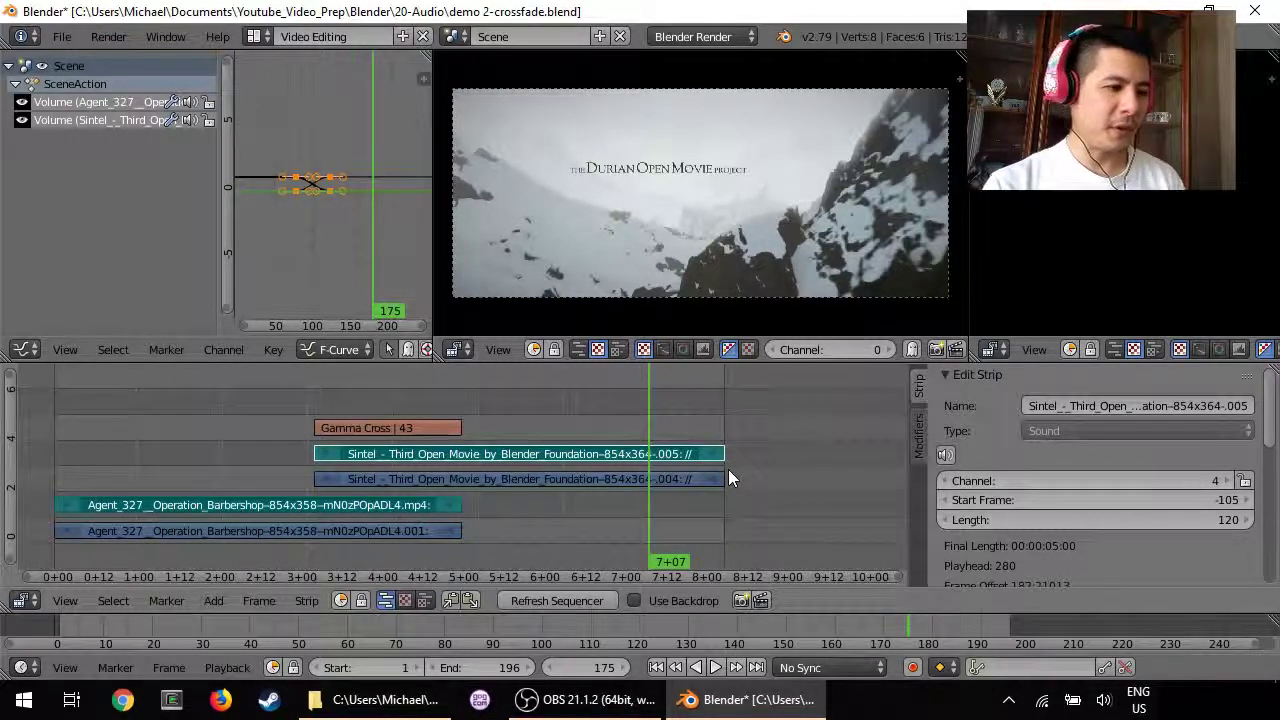
{"action": "right_click", "coordinate": [407, 510]}
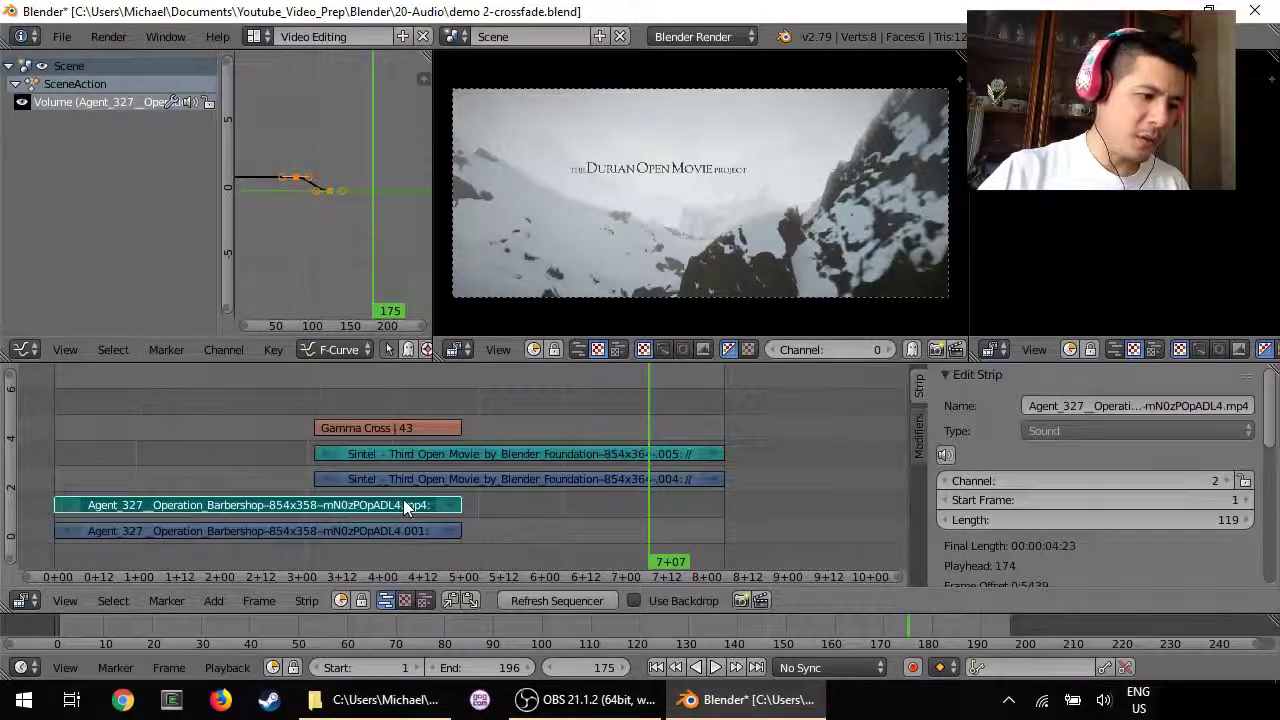
{"action": "right_click", "coordinate": [609, 452], "text": "shift"}
{"action": "left_click", "coordinate": [305, 602]}
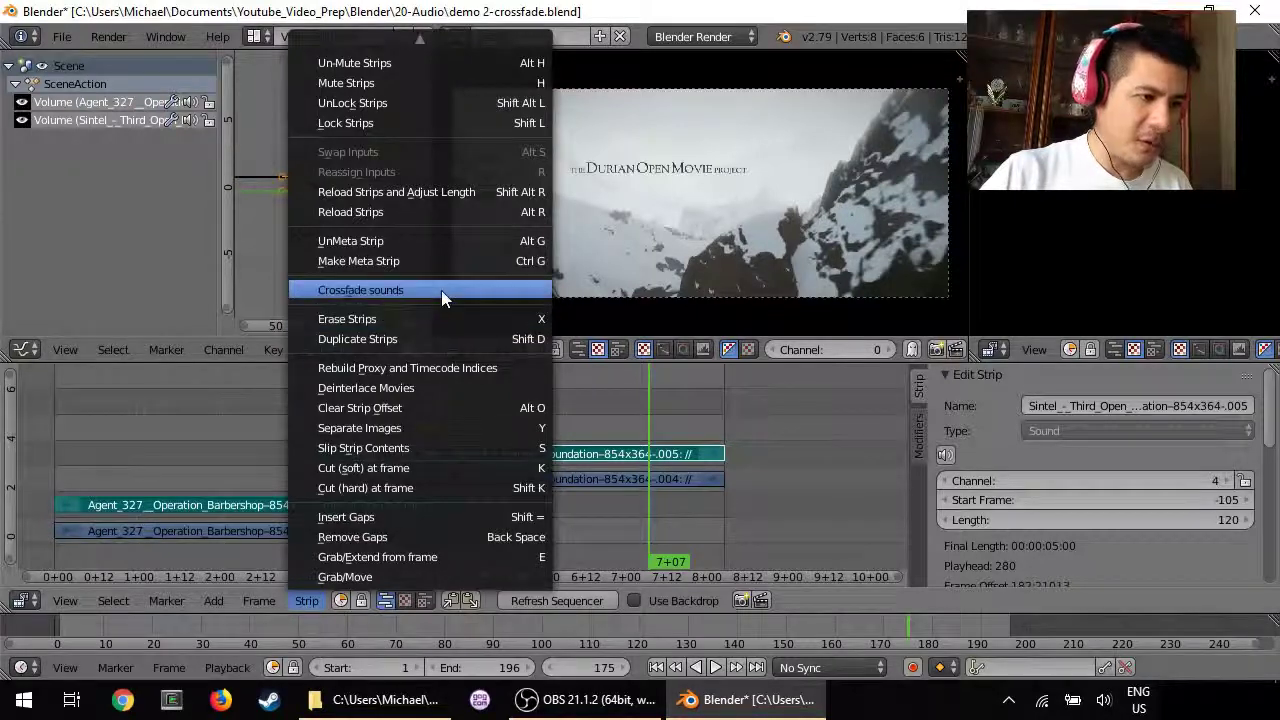
{"action": "scroll", "coordinate": [441, 250], "scroll_direction": "up", "scroll_amount": 5}
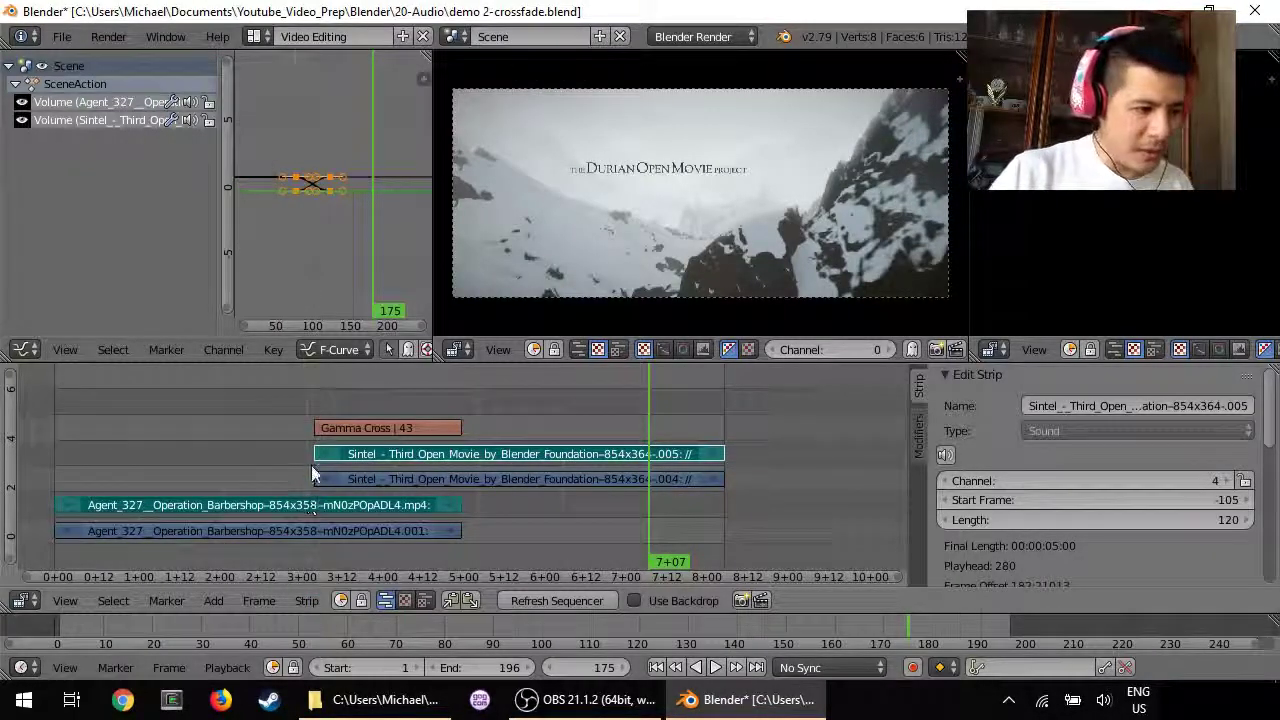
{"action": "left_click", "coordinate": [314, 471]}
{"action": "key", "text": "Right"}
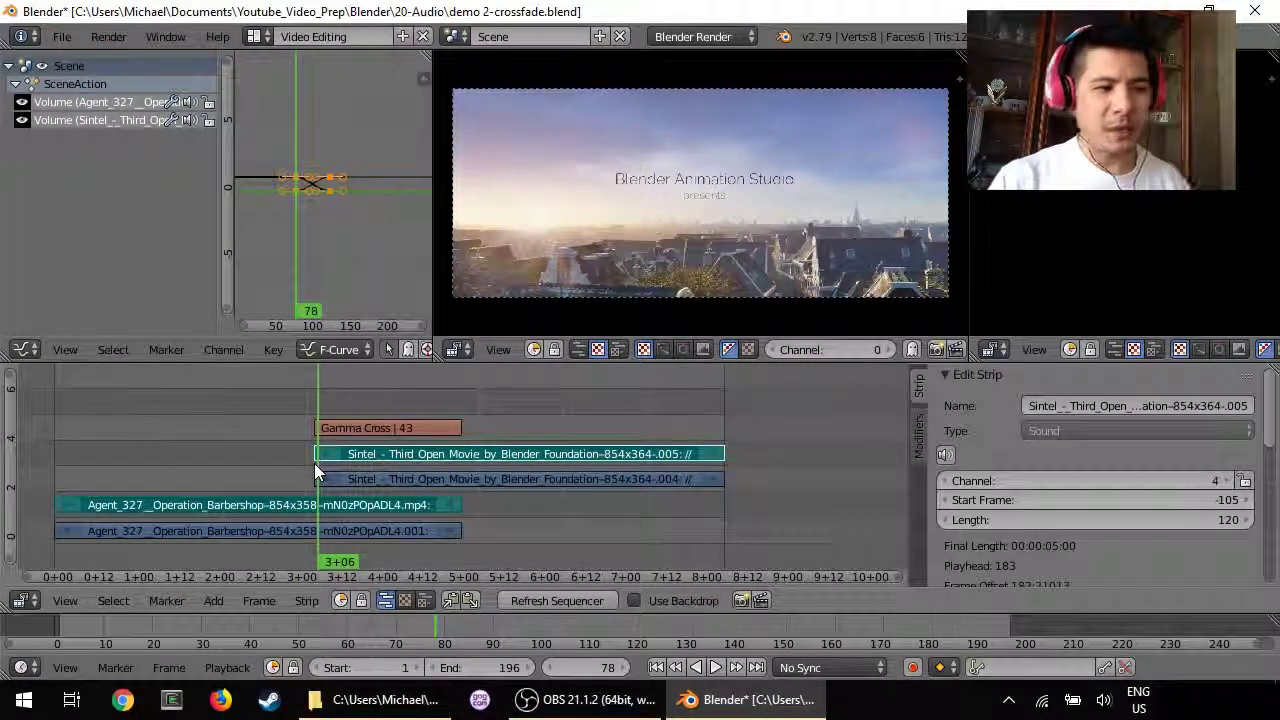